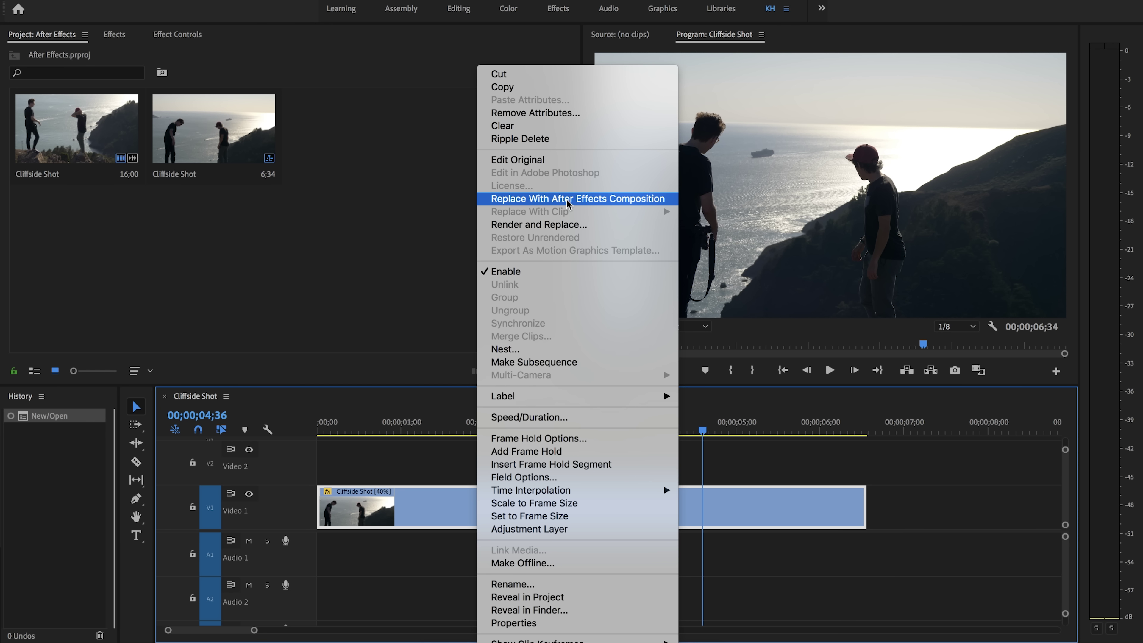
Step: Replace the Cliffside Shot clip in Premiere Pro with a linked After Effects composition
click(568, 199)
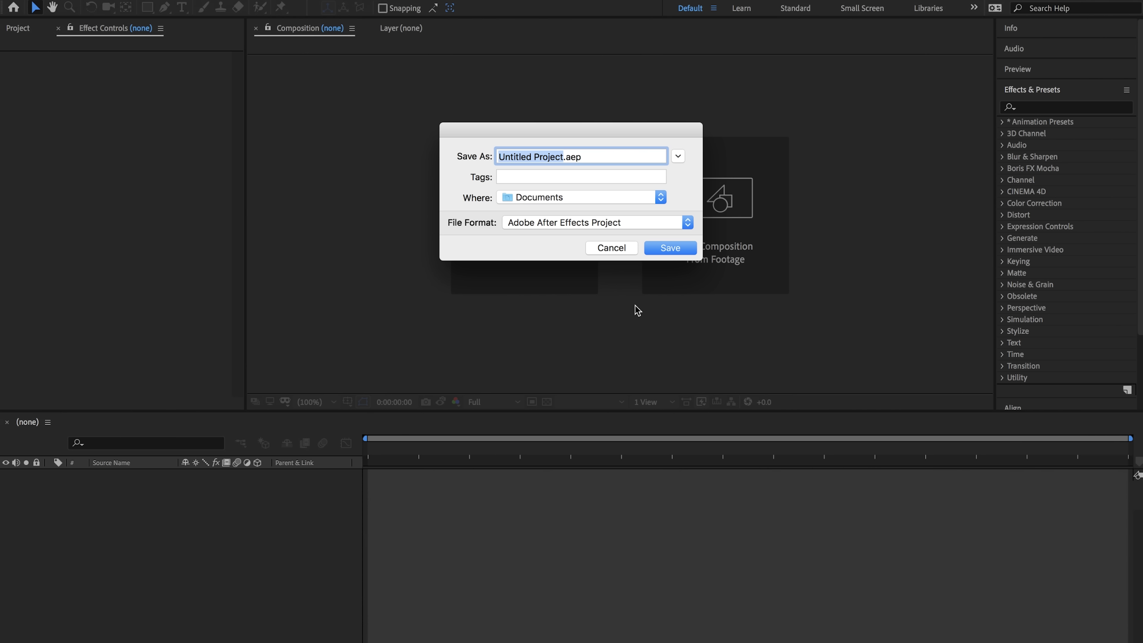
Step: Save the project as 'Glitch Effect', set preview resolution to Quarter, and return to the comp start
text(Glitch)
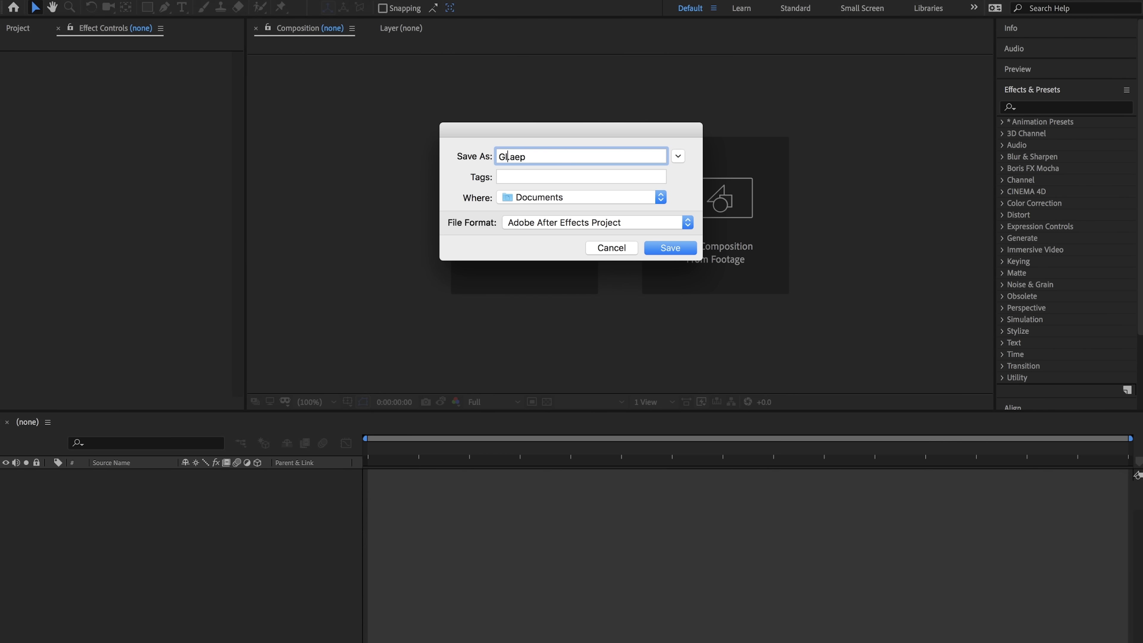
text( Effect)
key(Return)
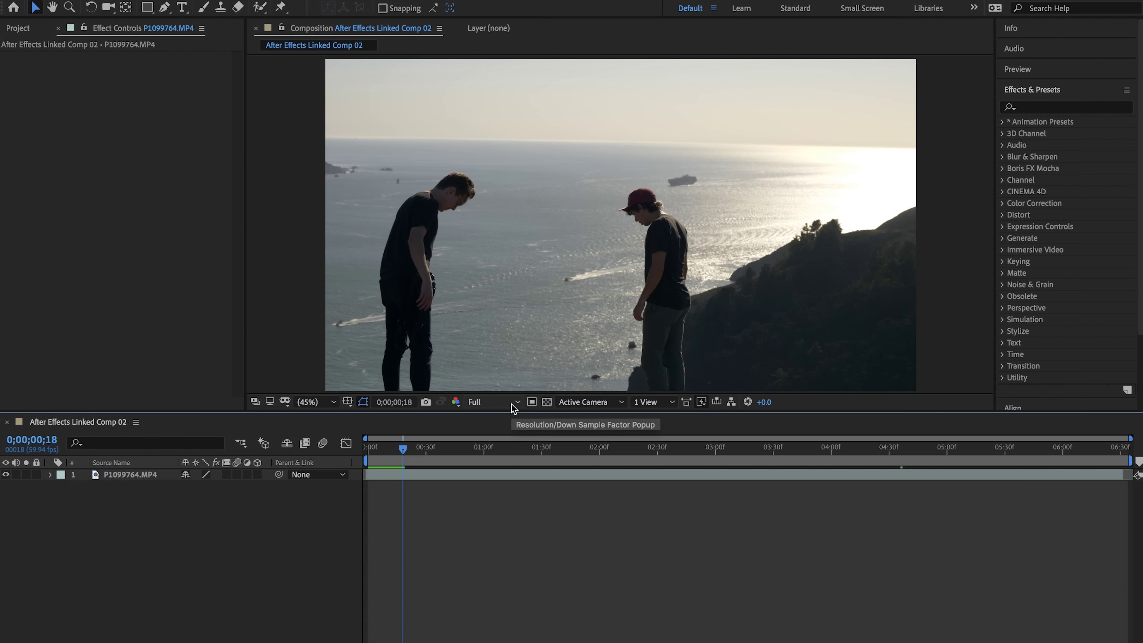
click(509, 402)
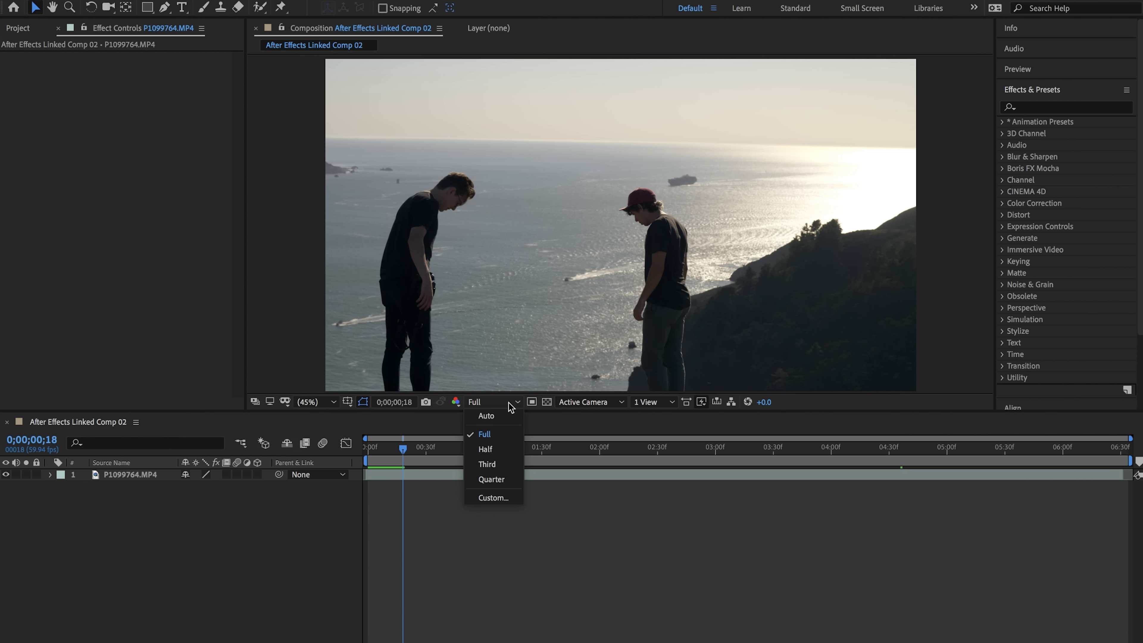
click(508, 478)
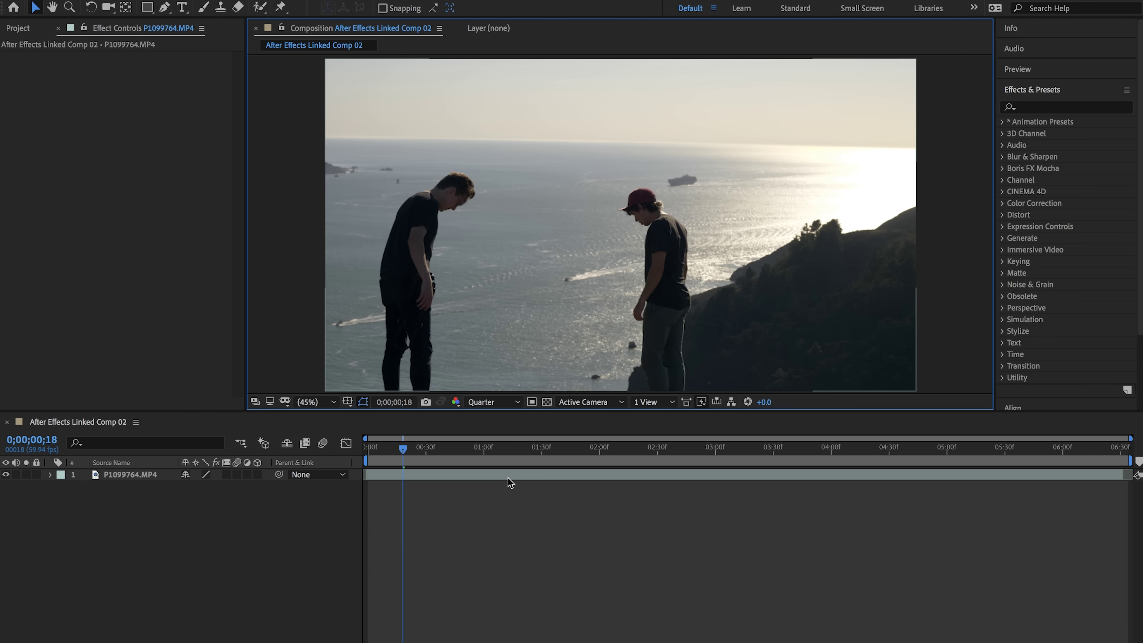
key(Home)
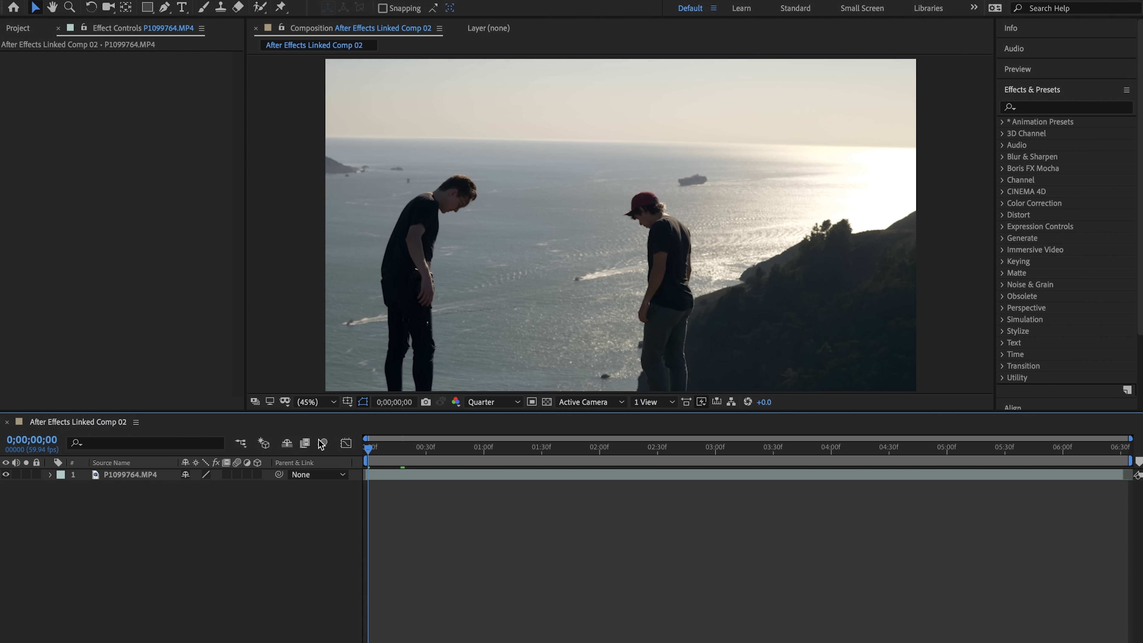
Step: Rename the footage layer to 'Cliffside Shot'
click(127, 478)
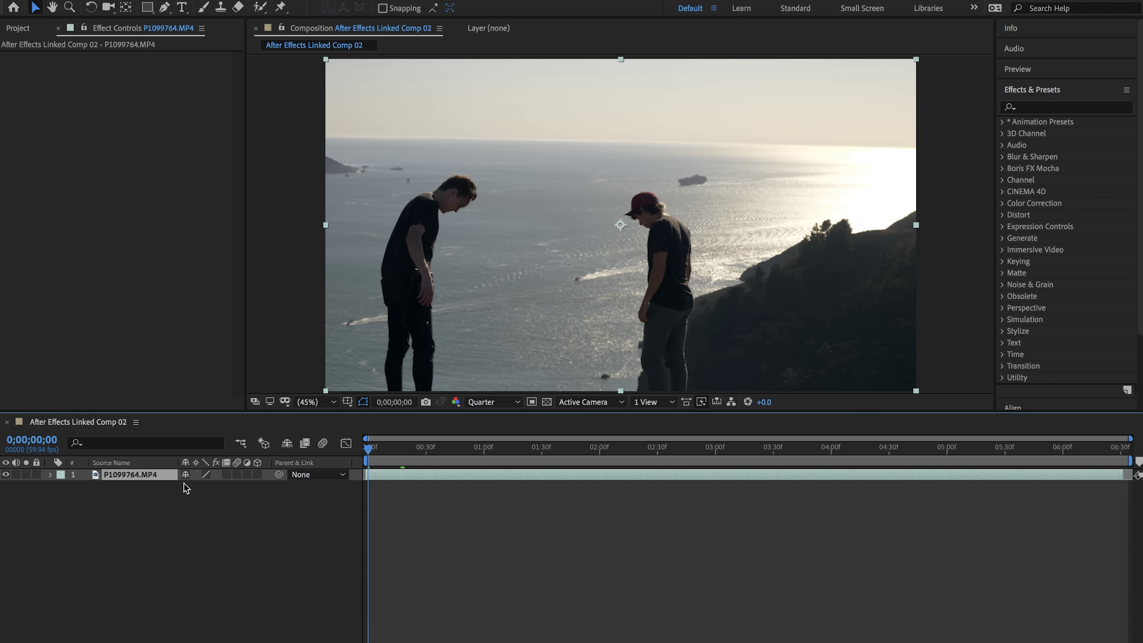
key(Return)
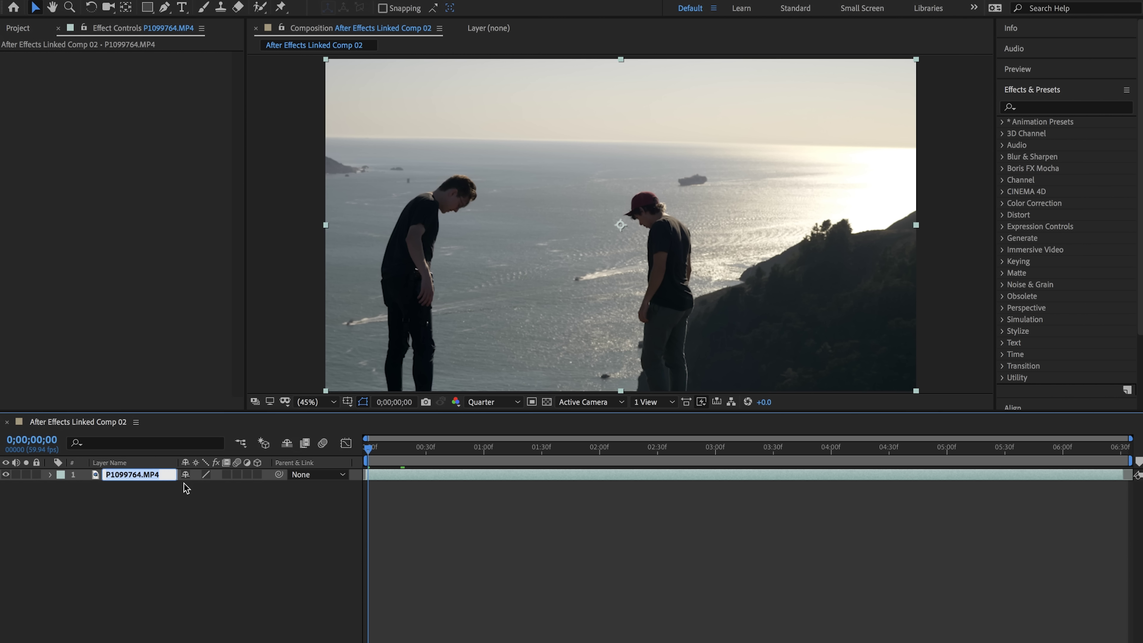
text(Cliffside Shot)
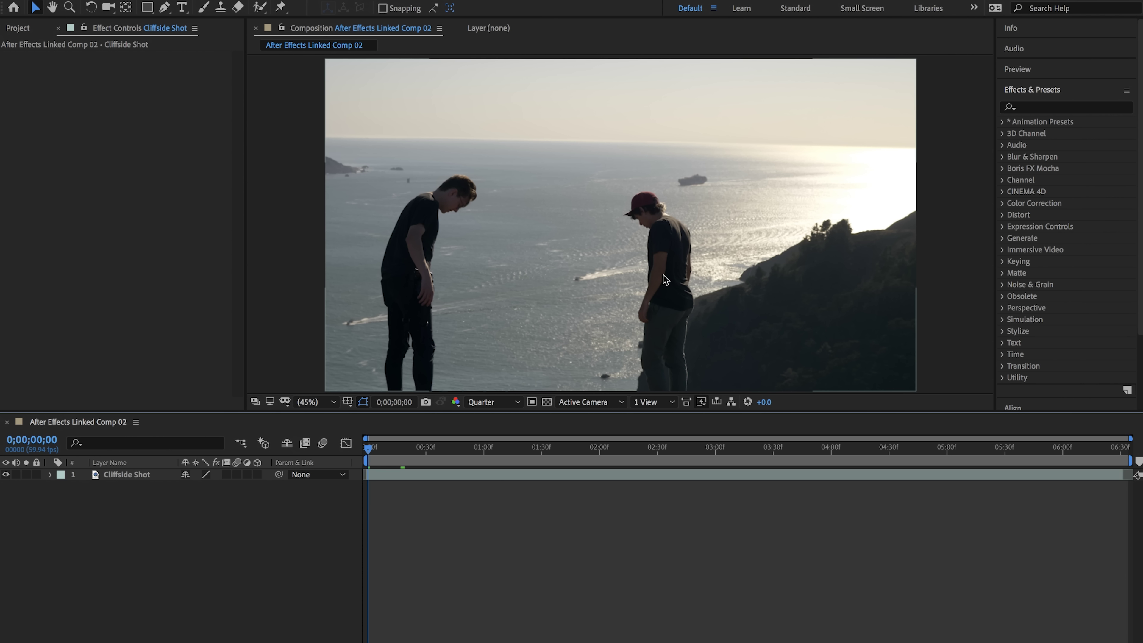
Step: Duplicate the Cliffside Shot layer and rename the top copy 'Cliffside Shot MASK'
click(393, 477)
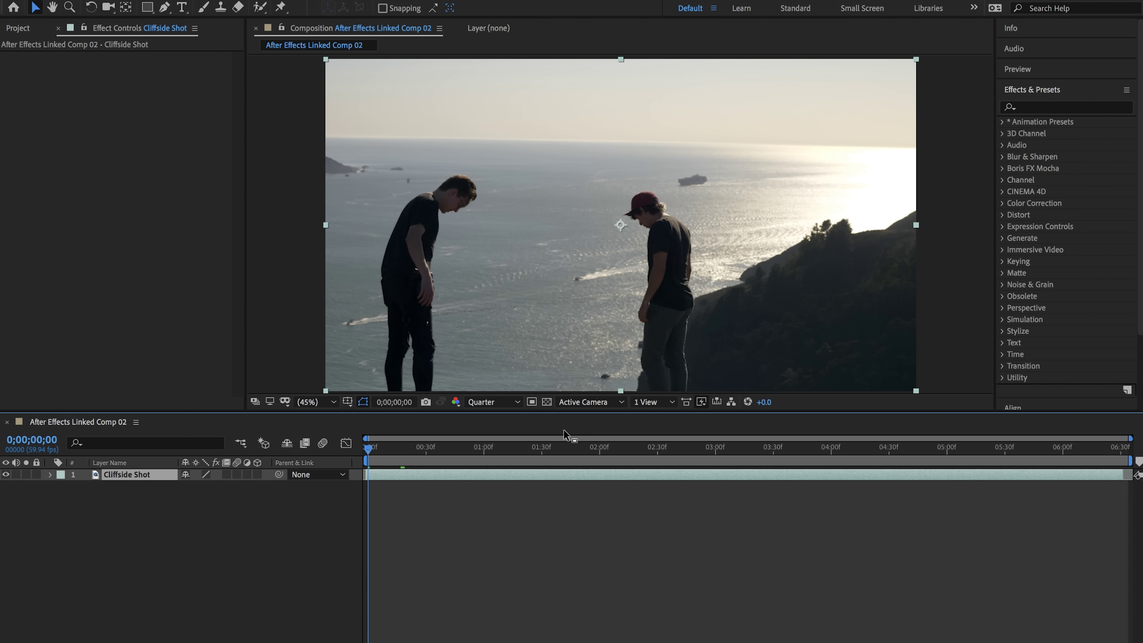
key(ctrl+d)
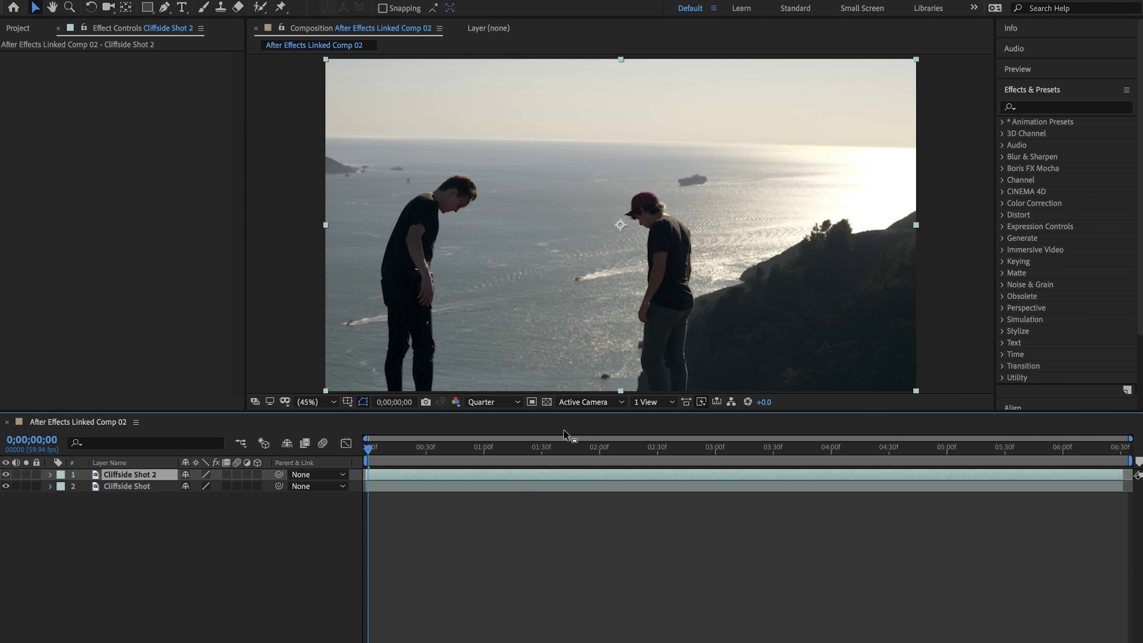
key(Return)
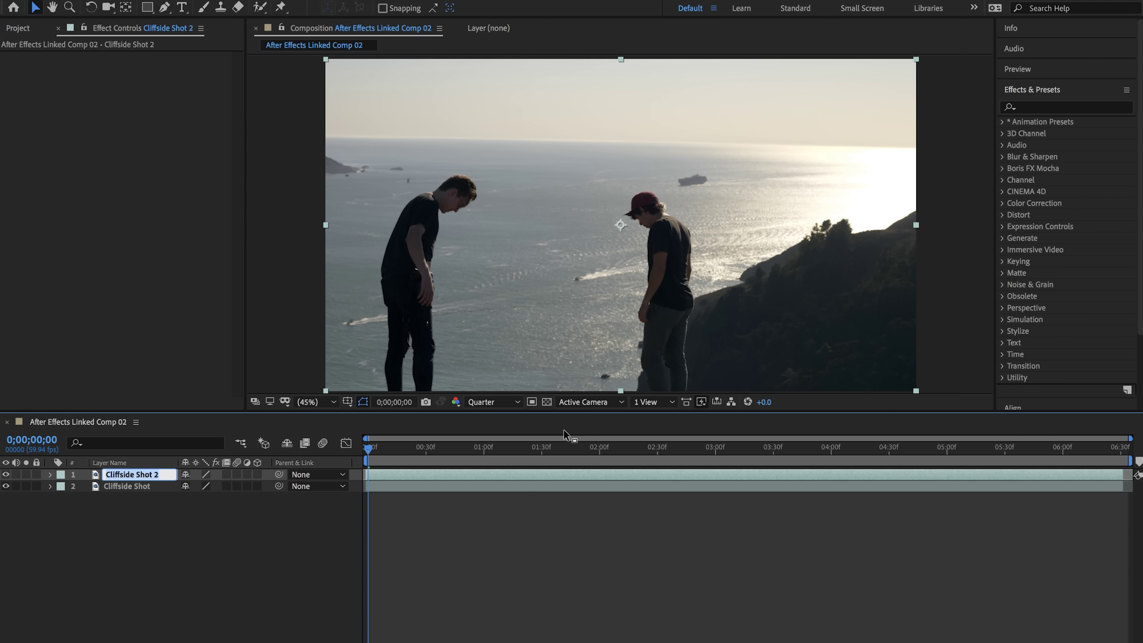
key(Right)
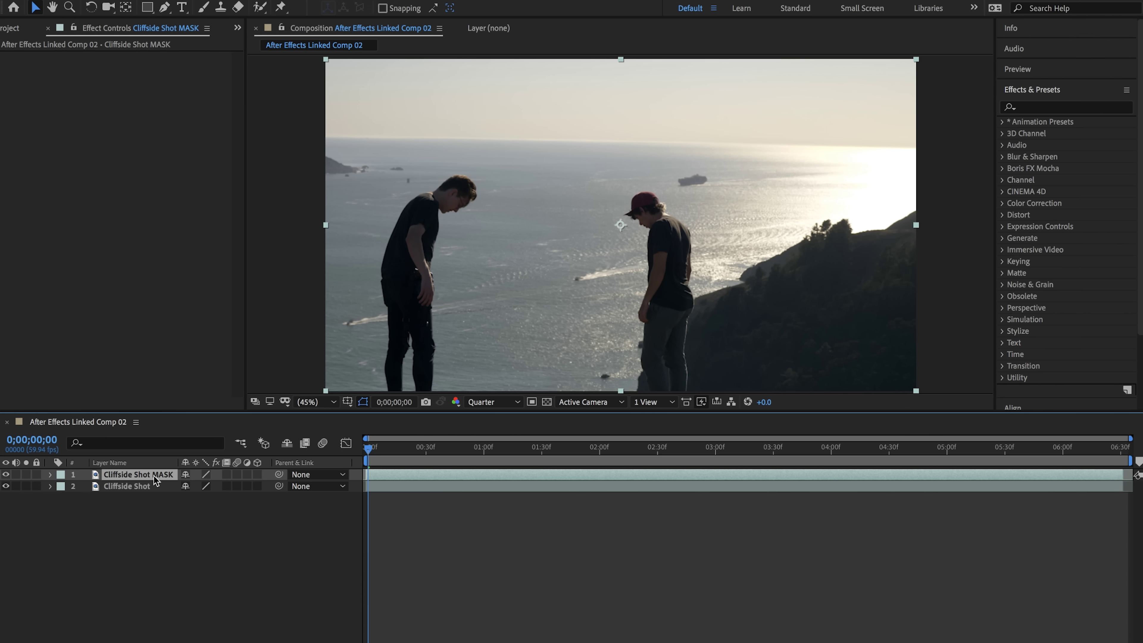
Step: Begin a Pen mask on the right man, tracing from his cap down his front to his foot
key(g)
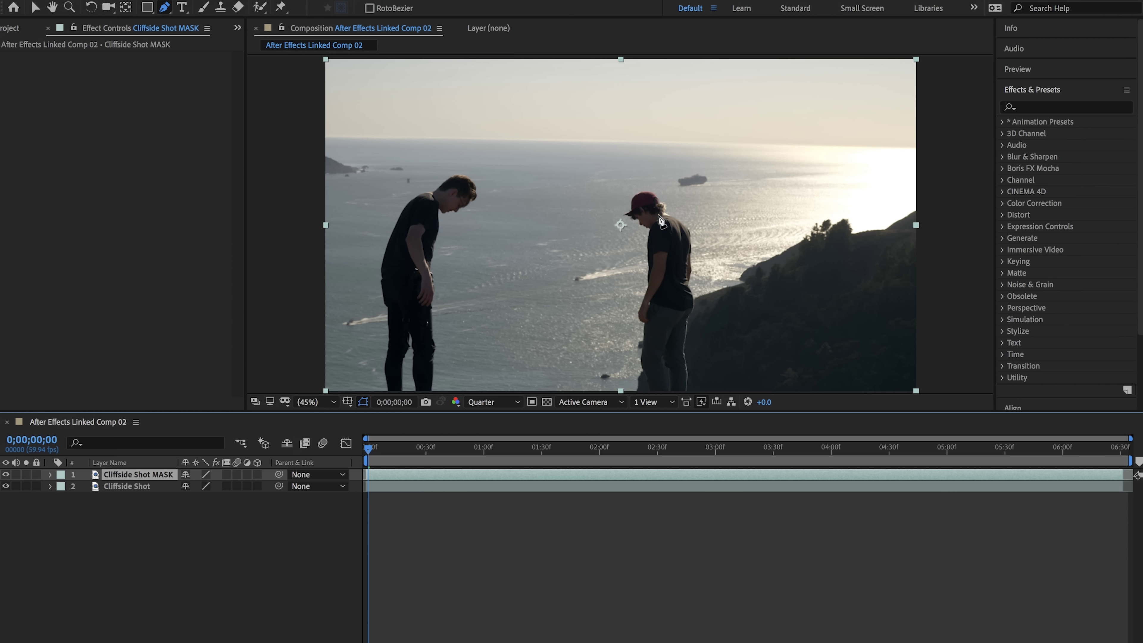
click(631, 203)
click(646, 240)
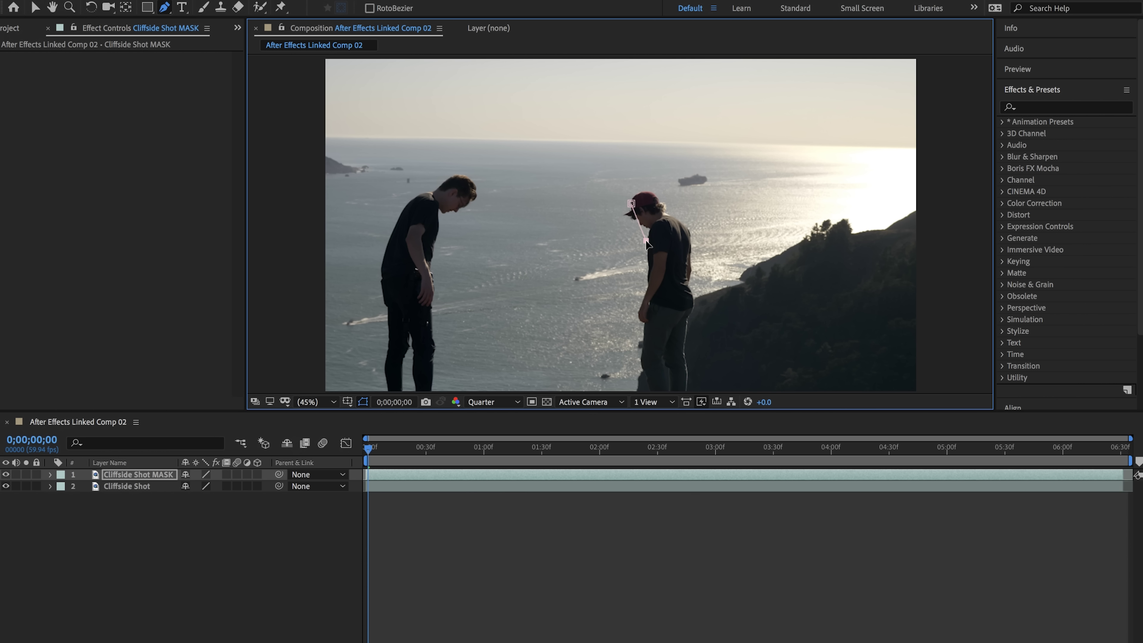
click(646, 278)
click(639, 322)
drag(638, 323, 638, 343)
click(644, 386)
Step: Continue the mask below his feet, up his back and over his head, closing the path
key(space)
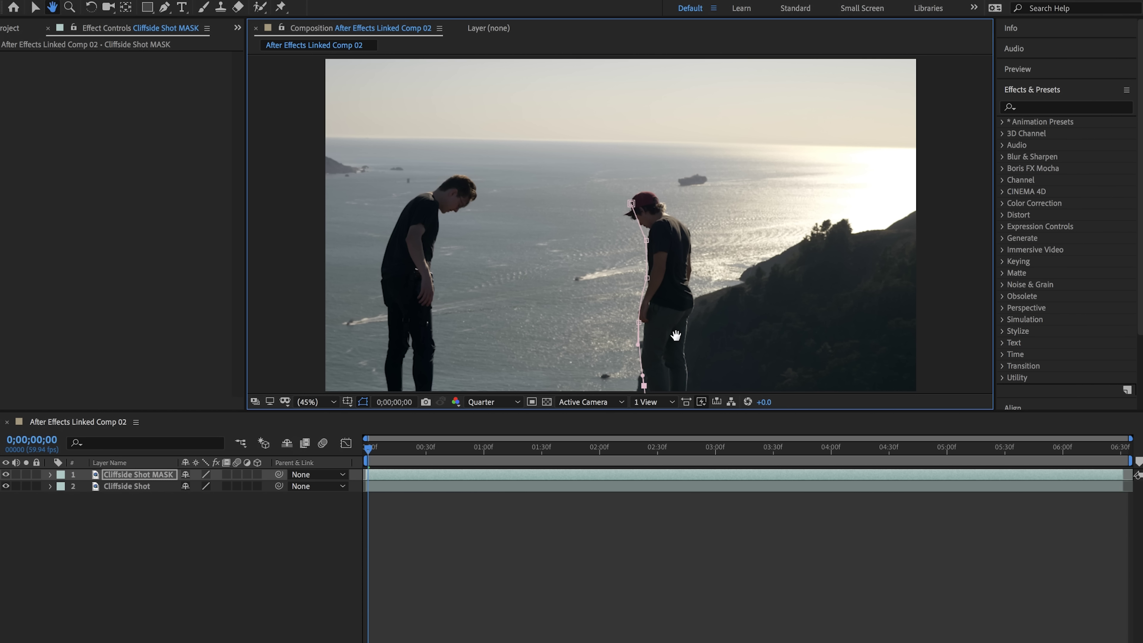
drag(669, 327, 623, 263)
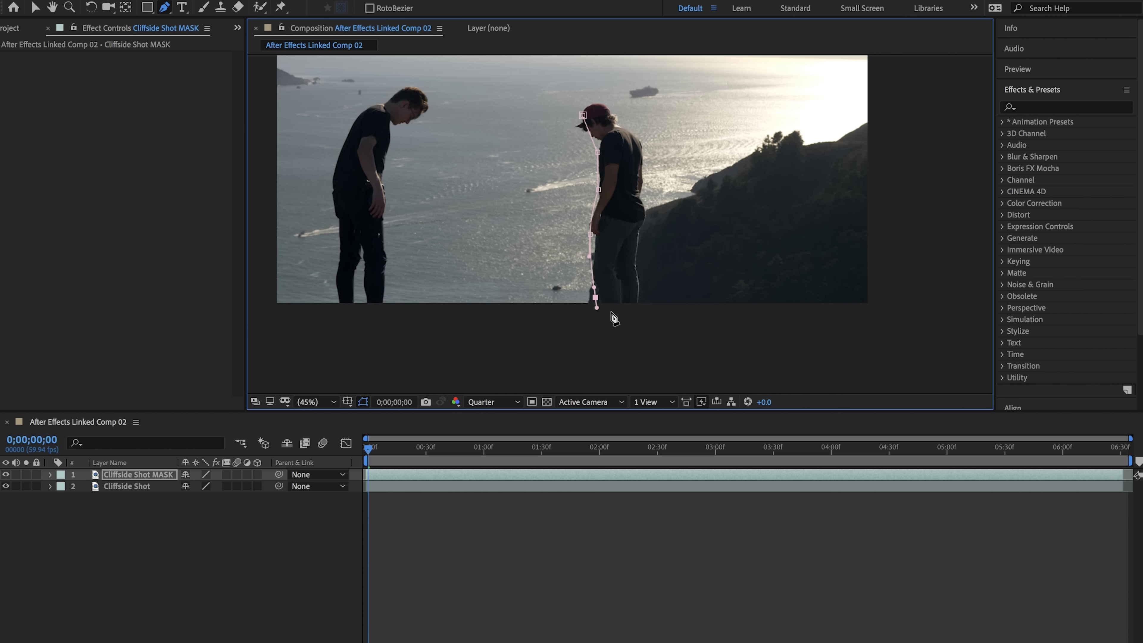
drag(629, 312, 636, 314)
click(642, 296)
click(645, 229)
drag(645, 230, 648, 219)
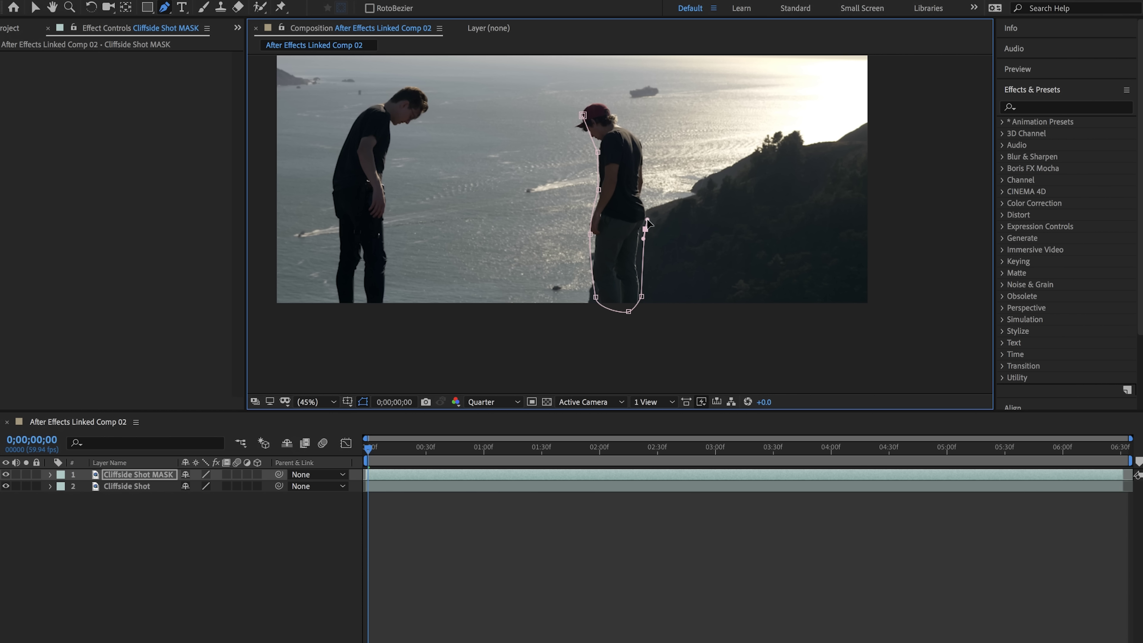
click(640, 189)
click(614, 120)
mouse_move(583, 115)
mouse_down()
mouse_move(574, 125)
mouse_move(583, 106)
mouse_up()
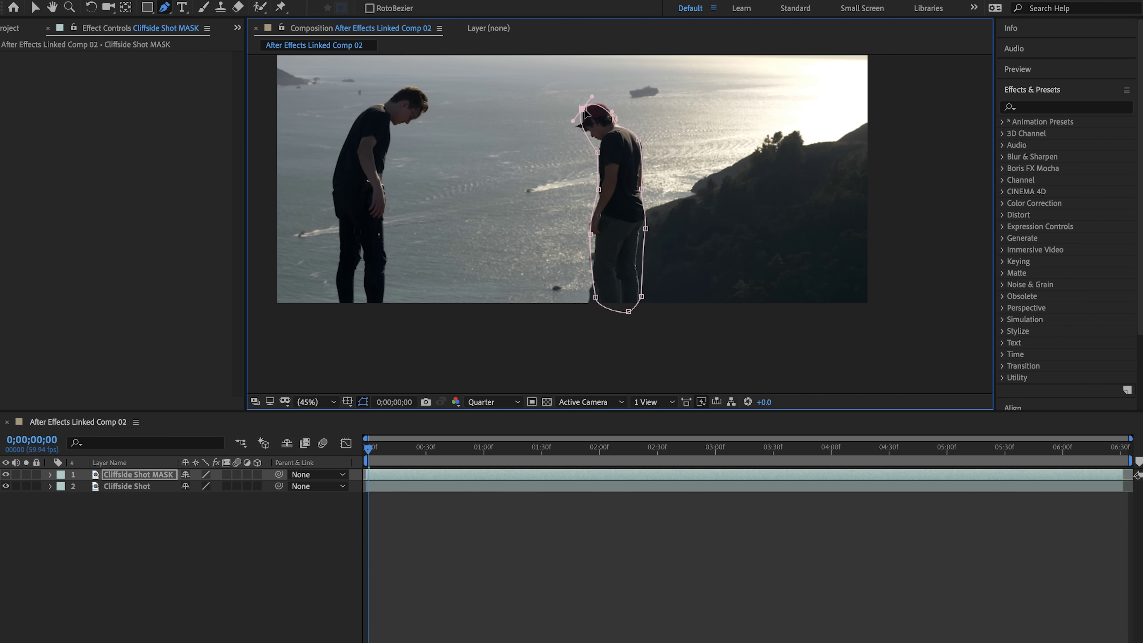
alt+click(618, 118)
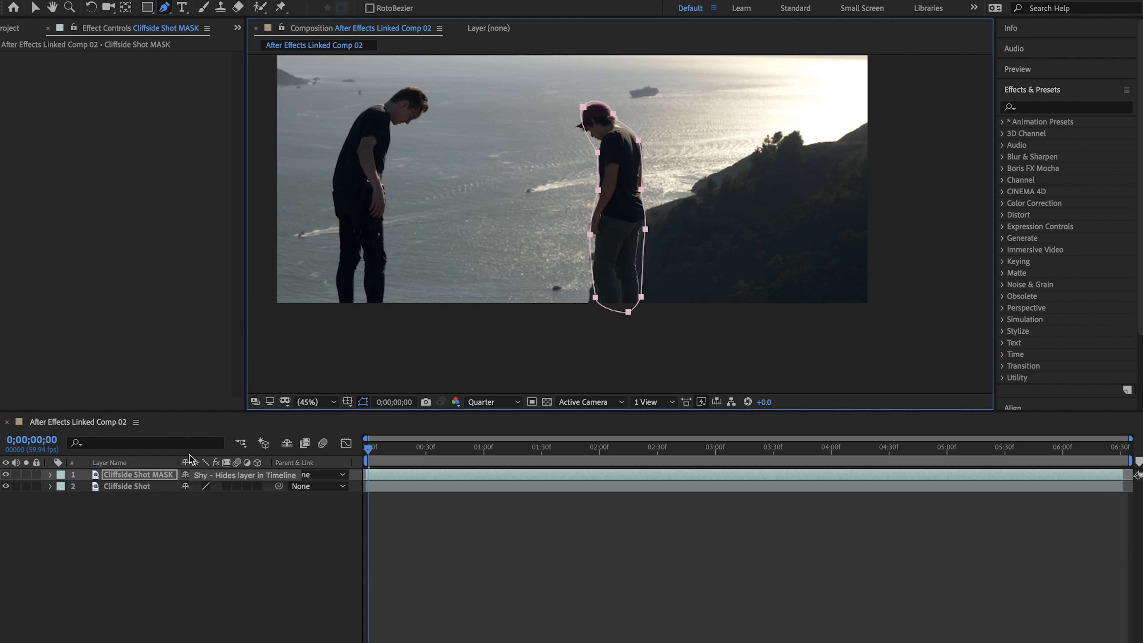
Step: Keyframe Mask 1's path and shift the mask to follow the man around one second and later
click(50, 474)
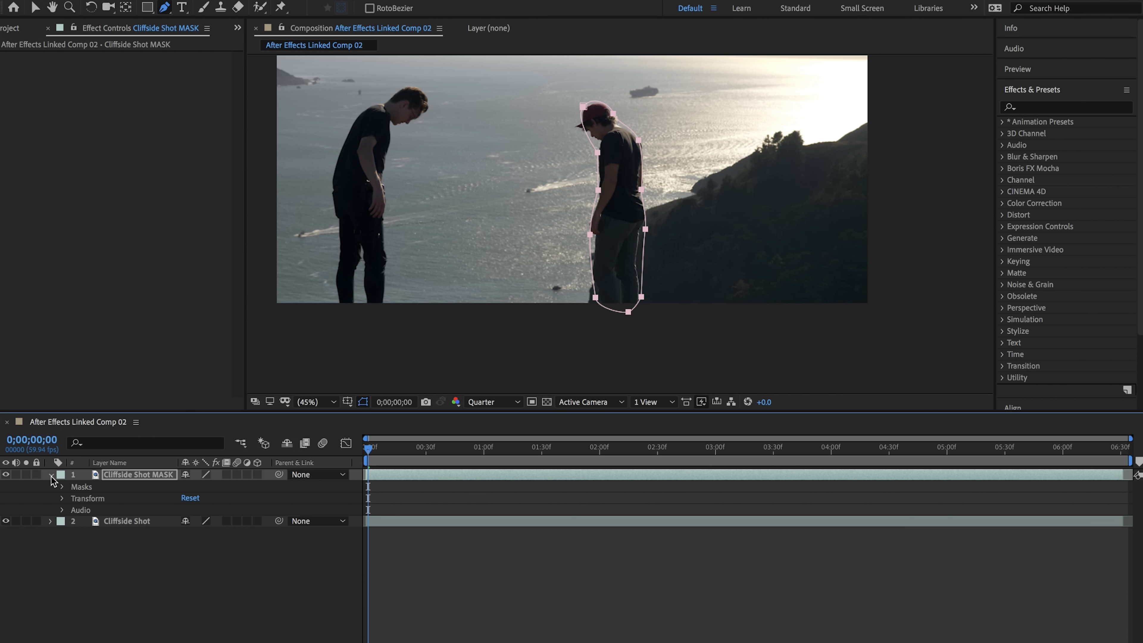
click(61, 487)
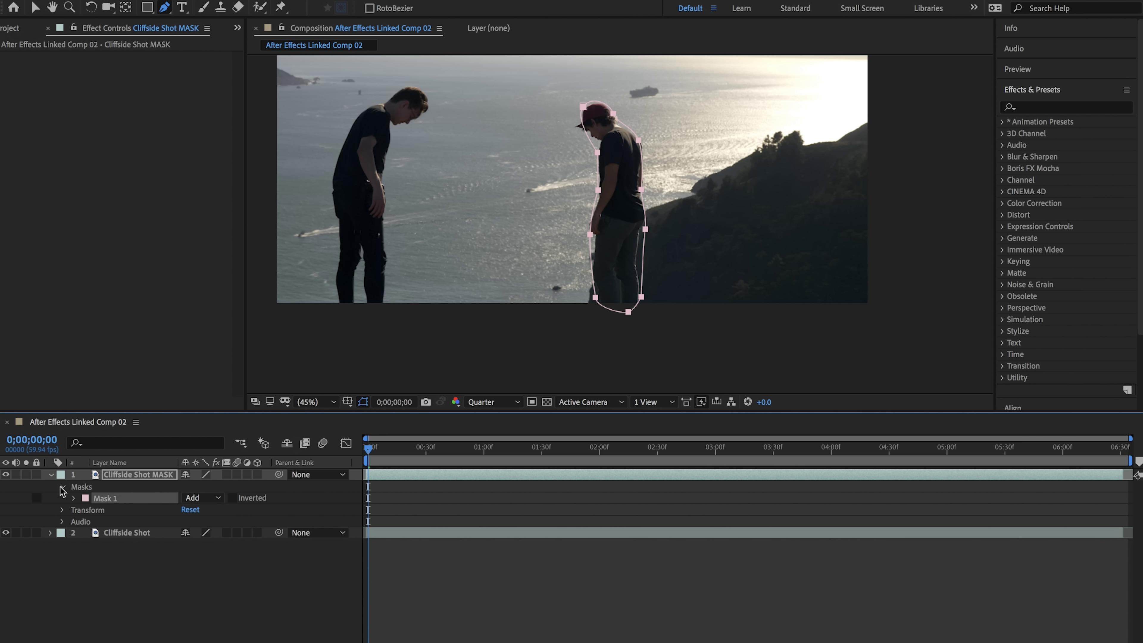
click(73, 498)
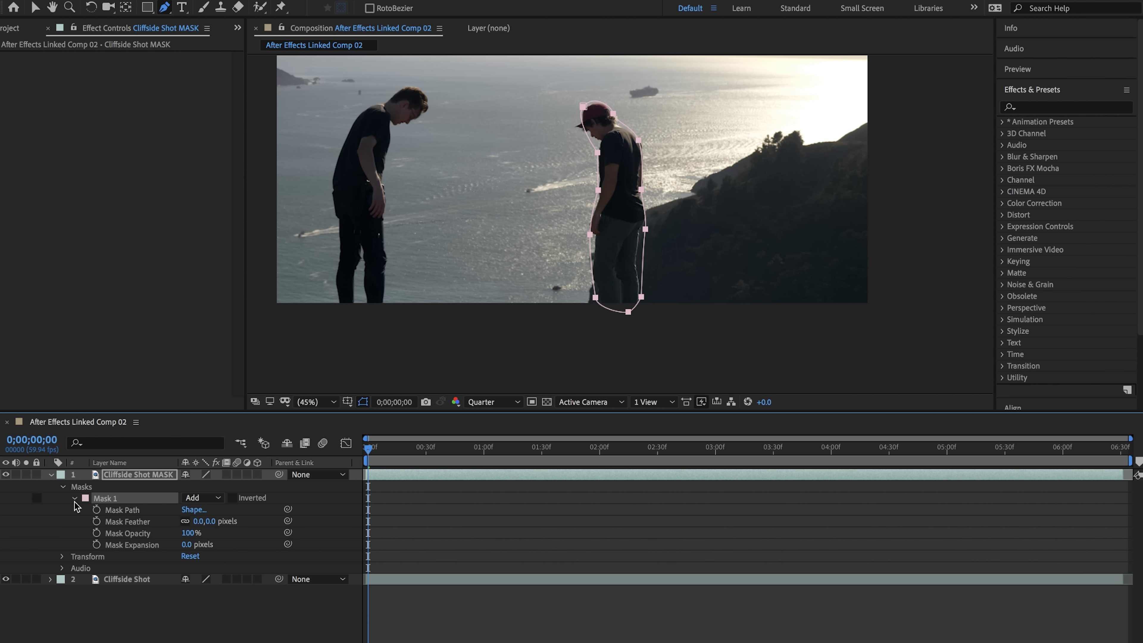
click(97, 511)
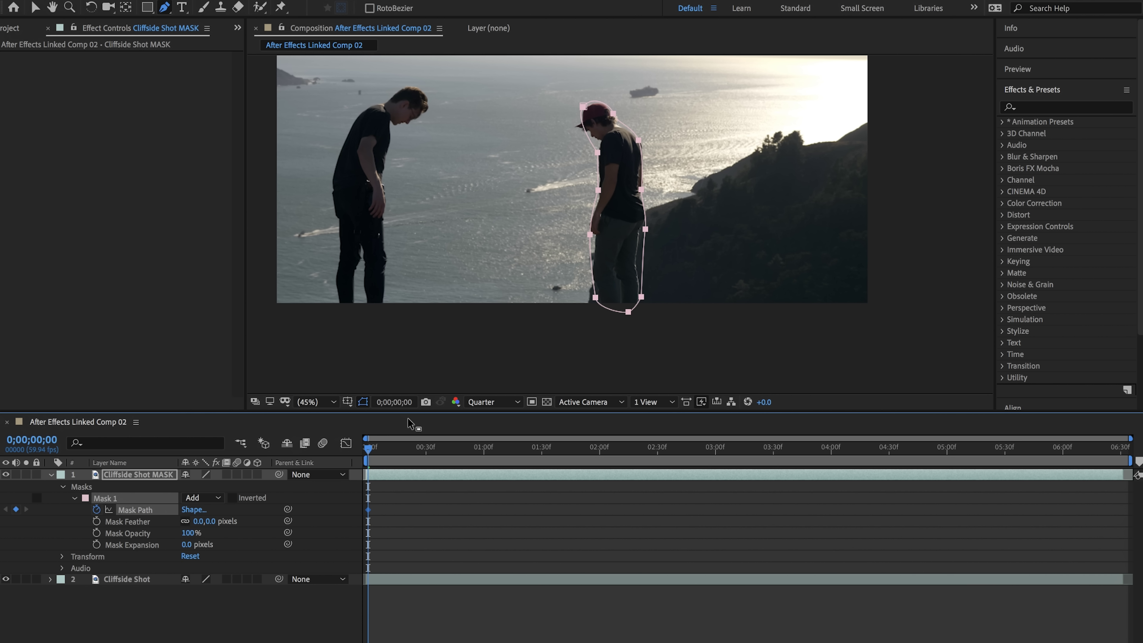
drag(370, 454, 472, 449)
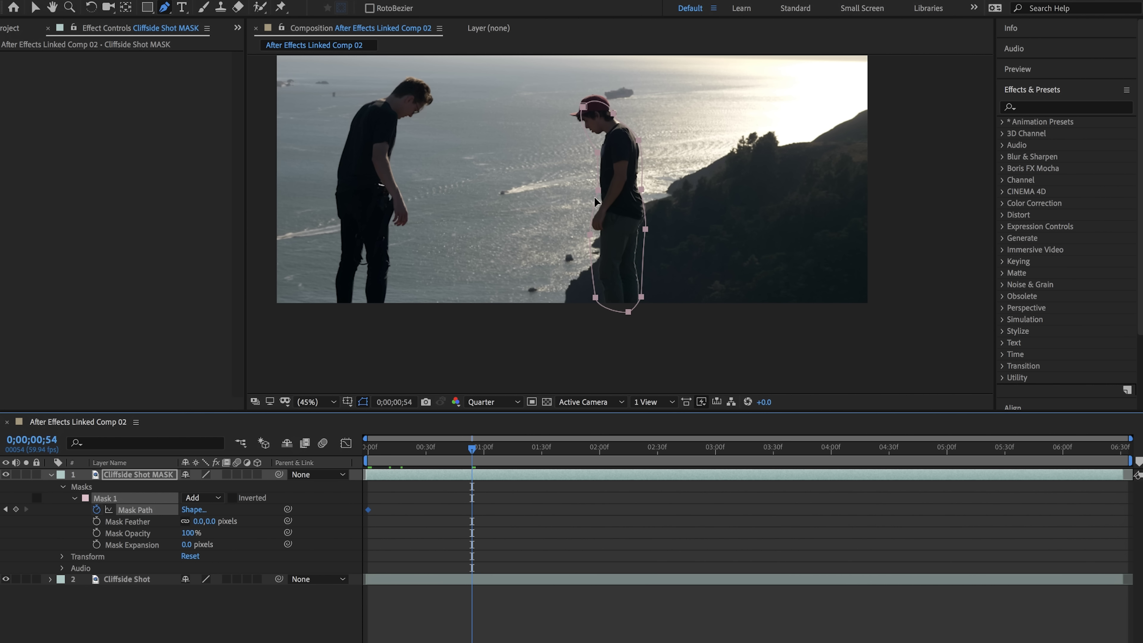
drag(595, 201, 595, 194)
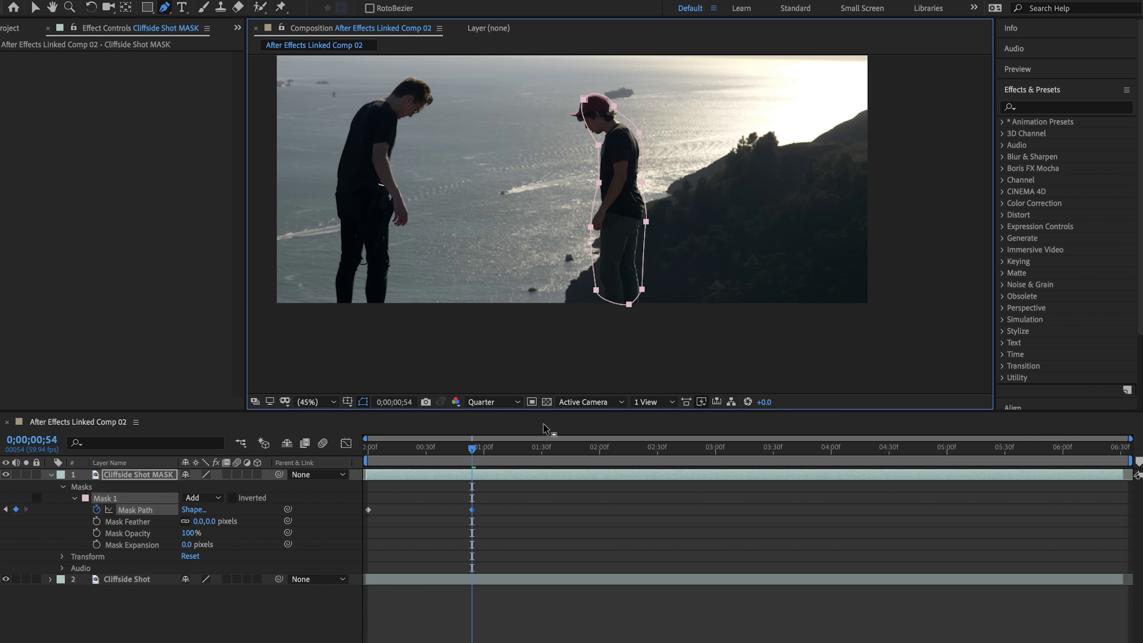
drag(472, 448, 565, 440)
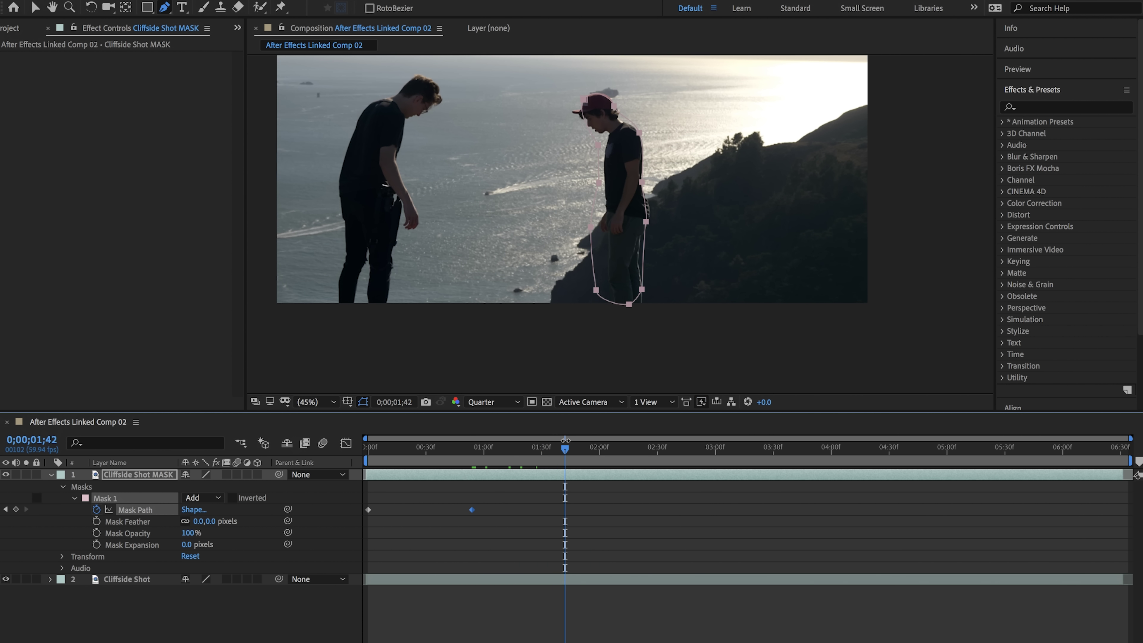
drag(595, 234, 600, 232)
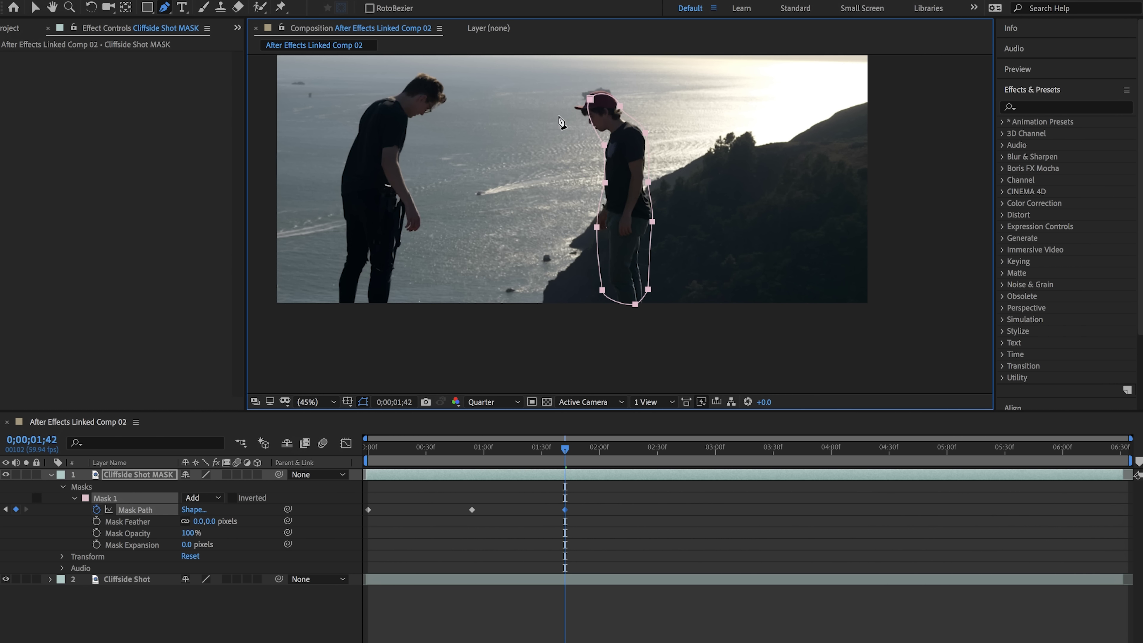
Step: Pull the head point out around his cap and shift the mask right at about three seconds onward
key(v)
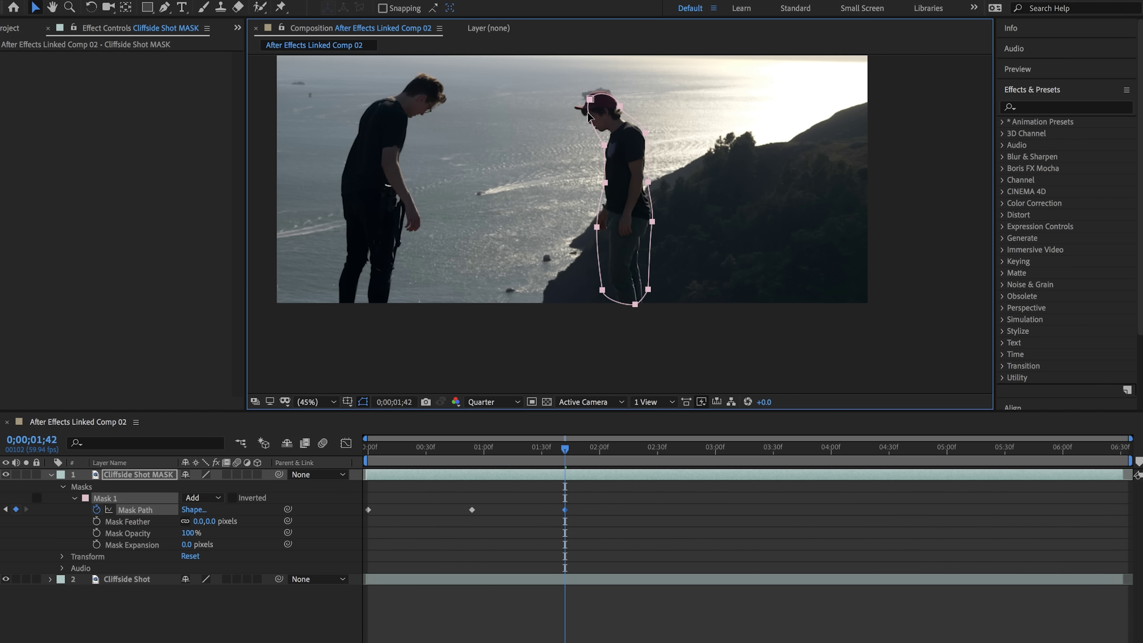
click(577, 118)
click(590, 100)
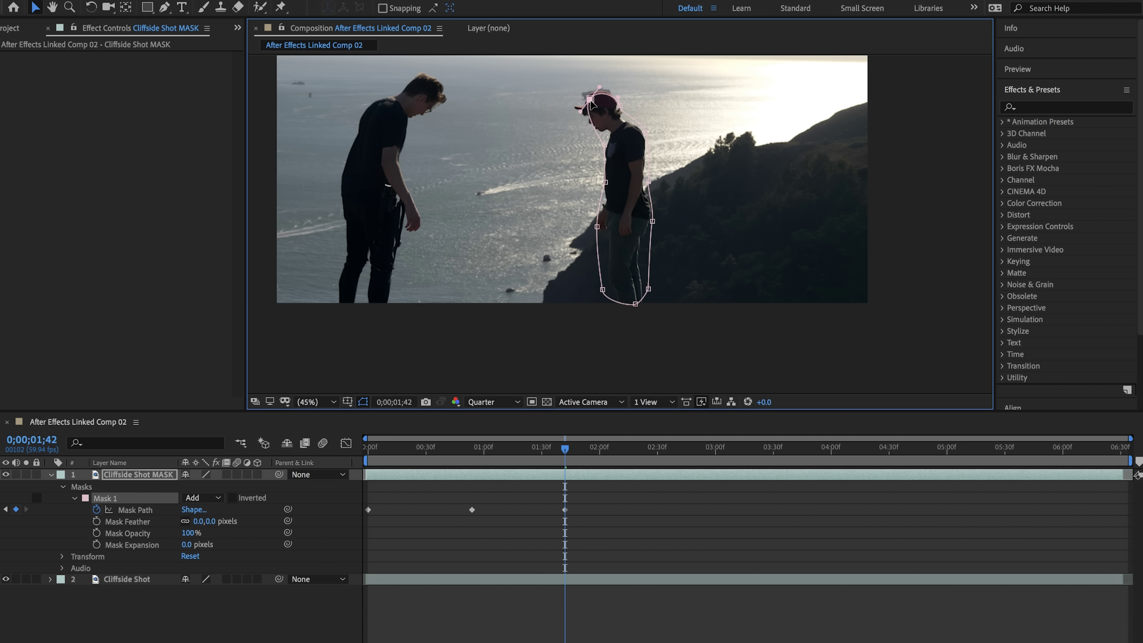
drag(590, 100, 582, 93)
drag(541, 218, 526, 268)
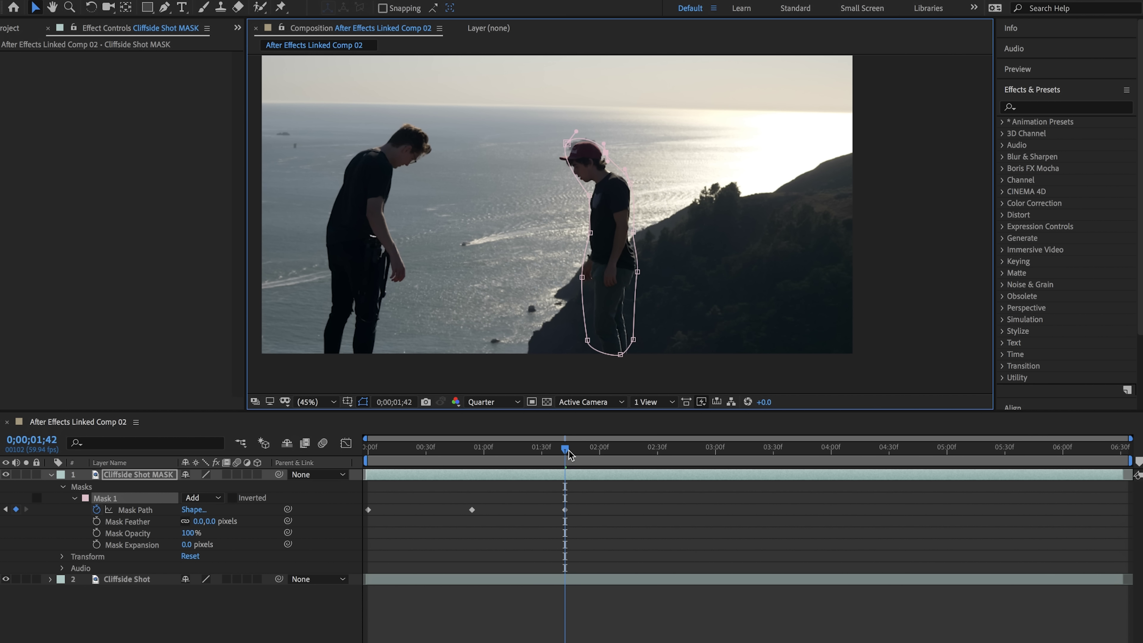
drag(569, 454, 658, 451)
drag(637, 271, 646, 271)
drag(658, 451, 753, 450)
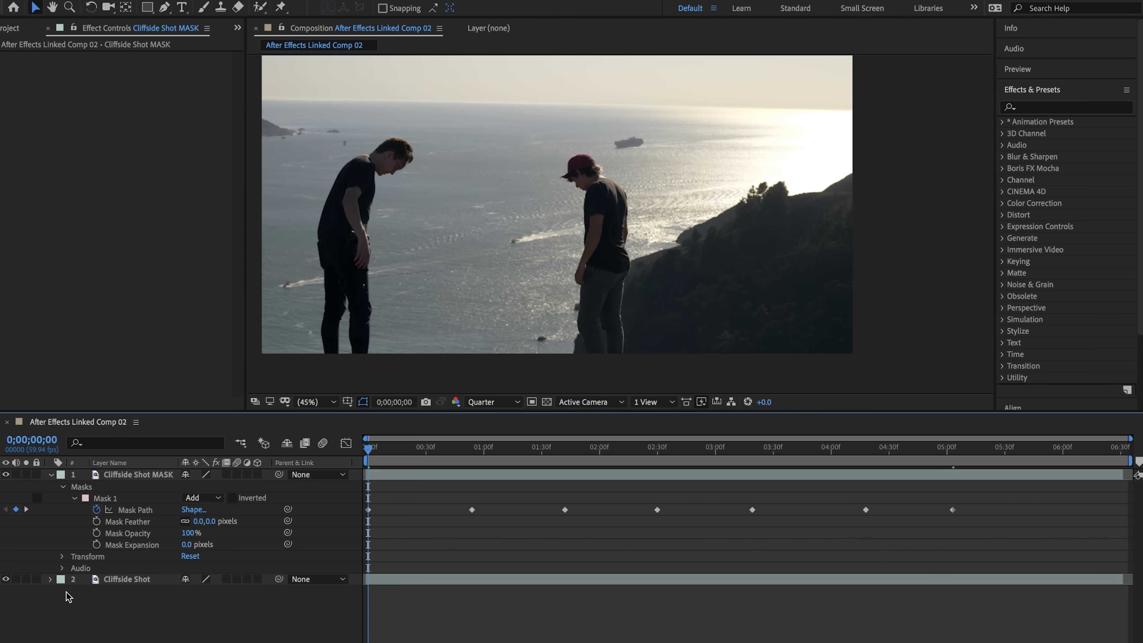
Step: Stop playback, make the Cliffside Shot layer visible again, and collapse the MASK layer's properties
click(6, 580)
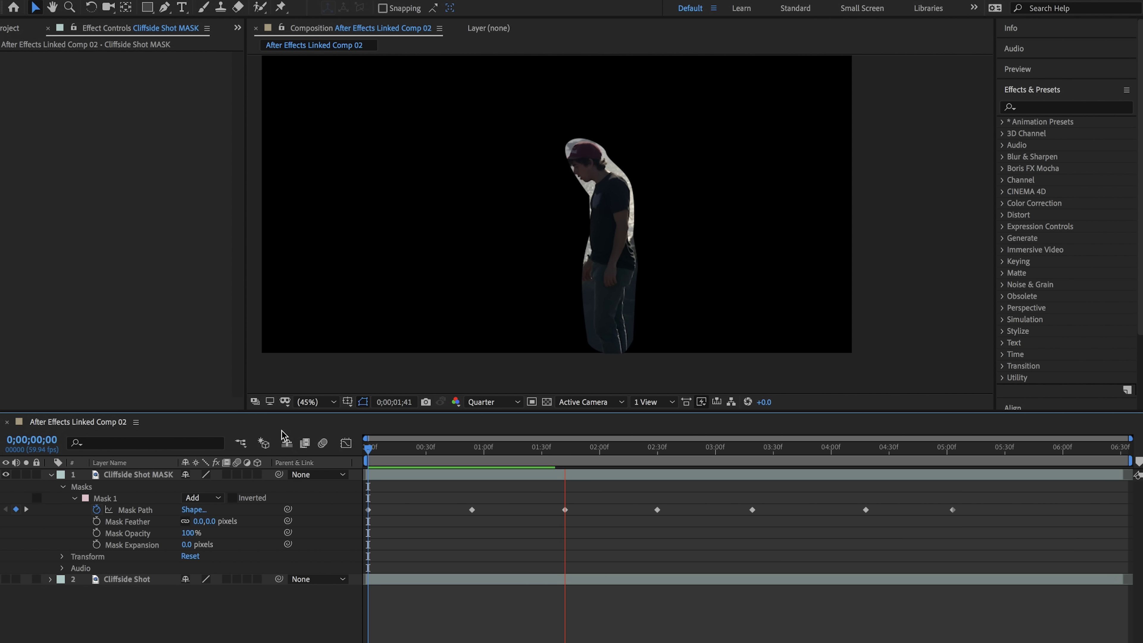
key(space)
click(53, 588)
click(5, 579)
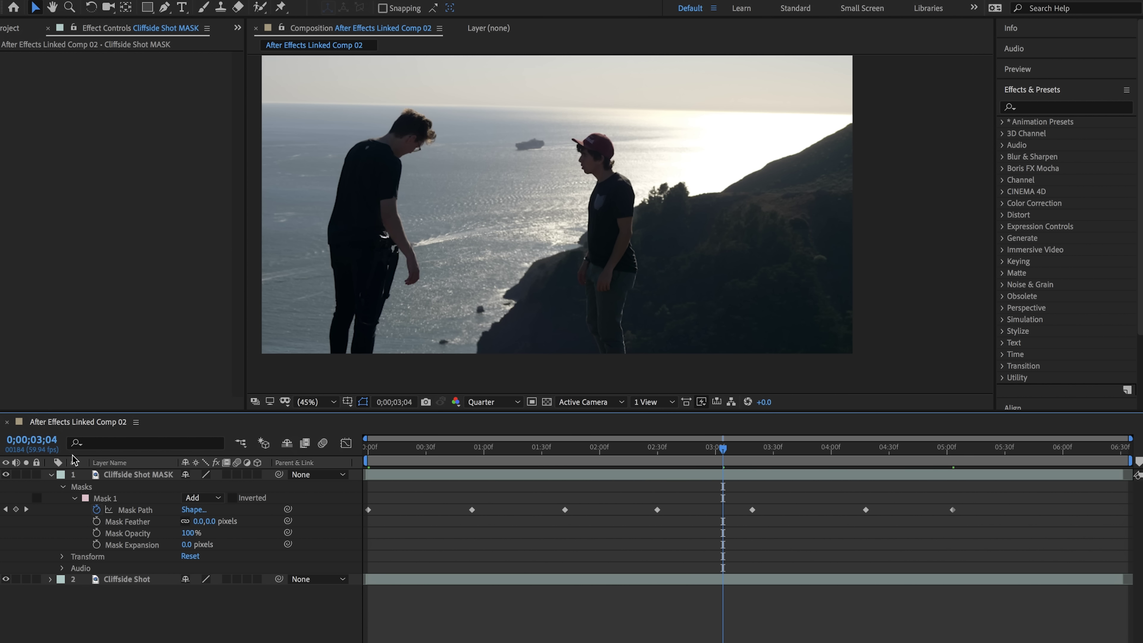
click(50, 474)
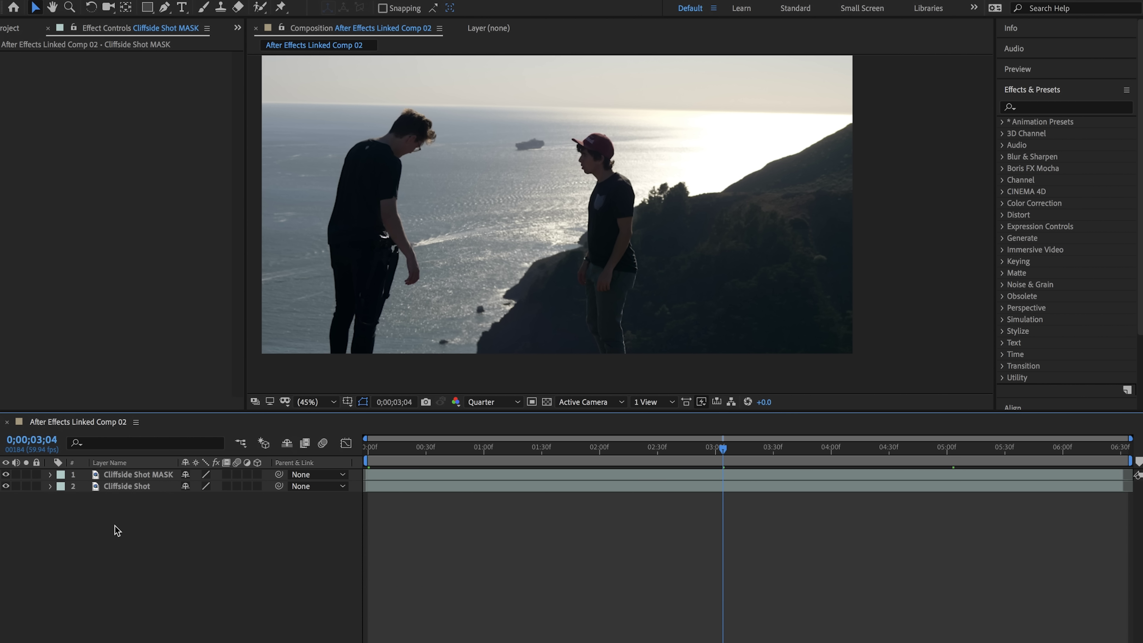
Step: Add a 3840×2160 solid layer named 'Glitch Effect' at the top of the comp
right_click(148, 540)
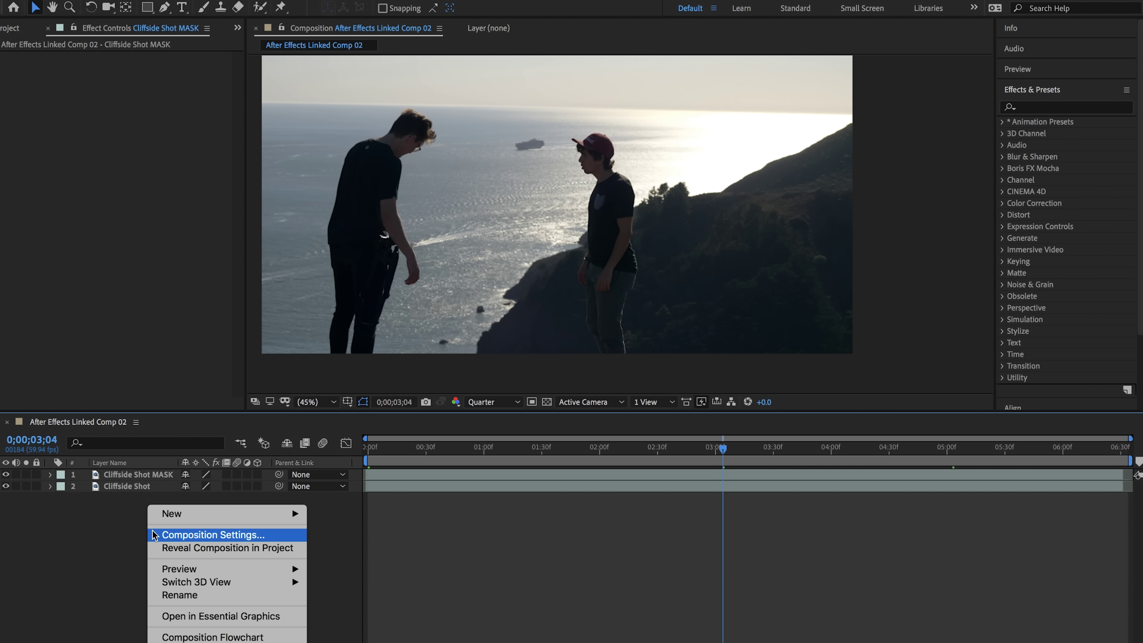
mouse_move(178, 525)
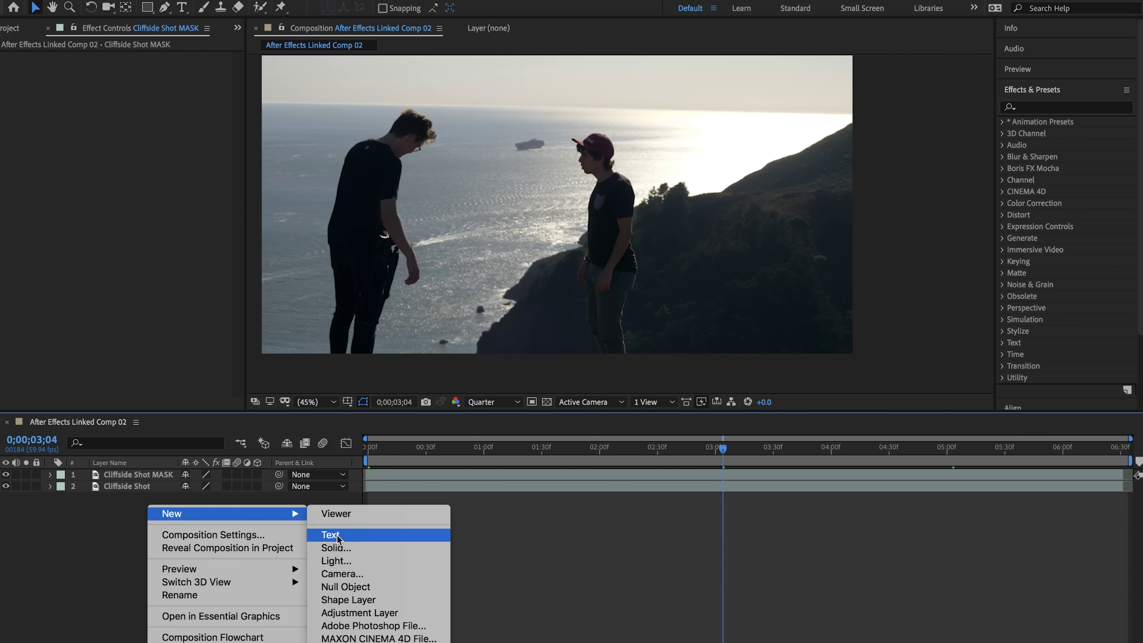
click(333, 545)
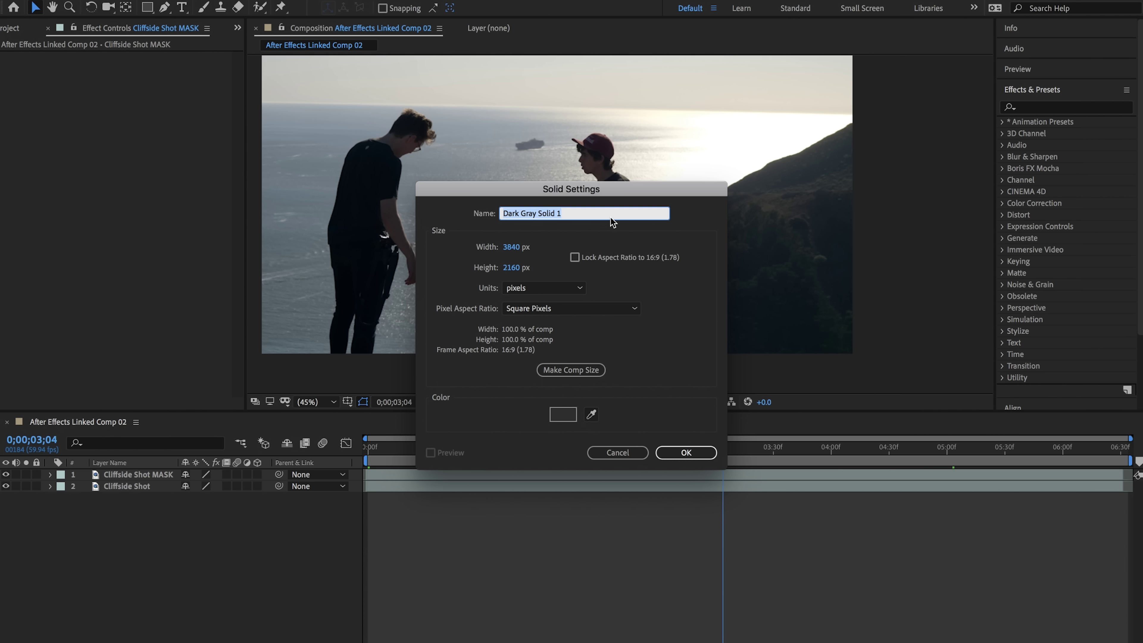
text(Glitch Effect)
click(681, 453)
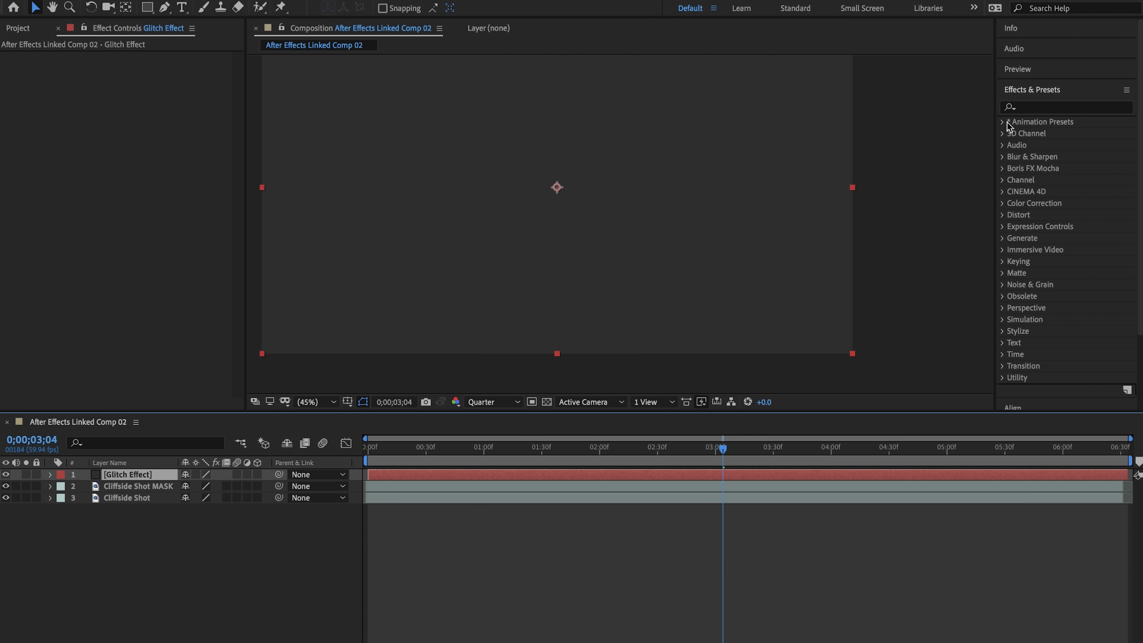
Step: Apply Fractal Noise from Effects & Presets to the Glitch Effect solid and preview it
click(1041, 108)
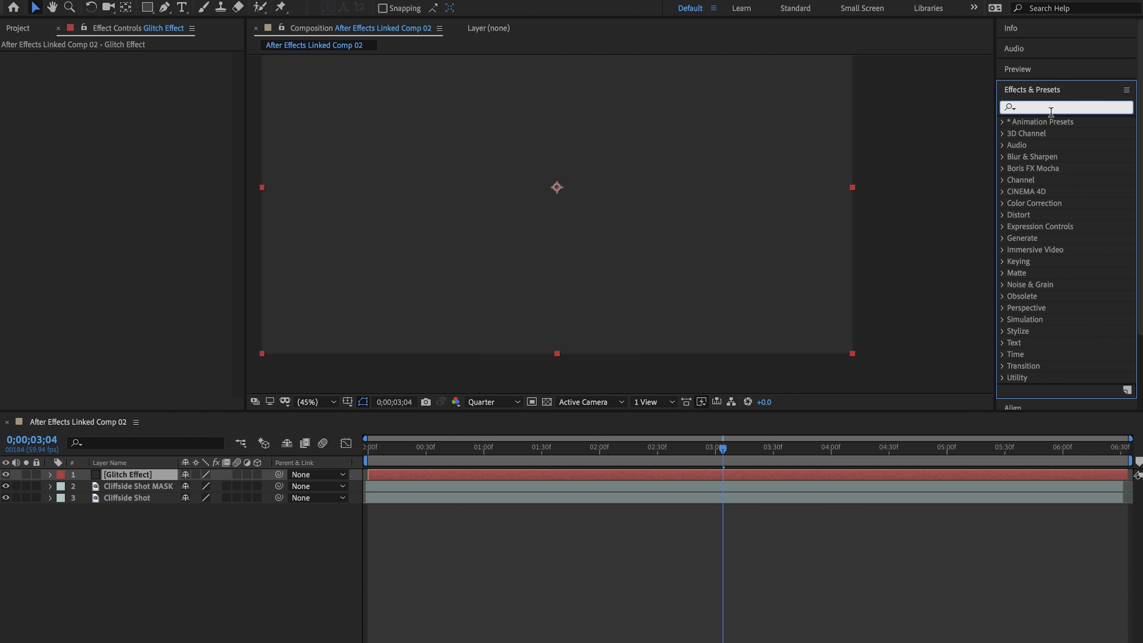
text(Fractal)
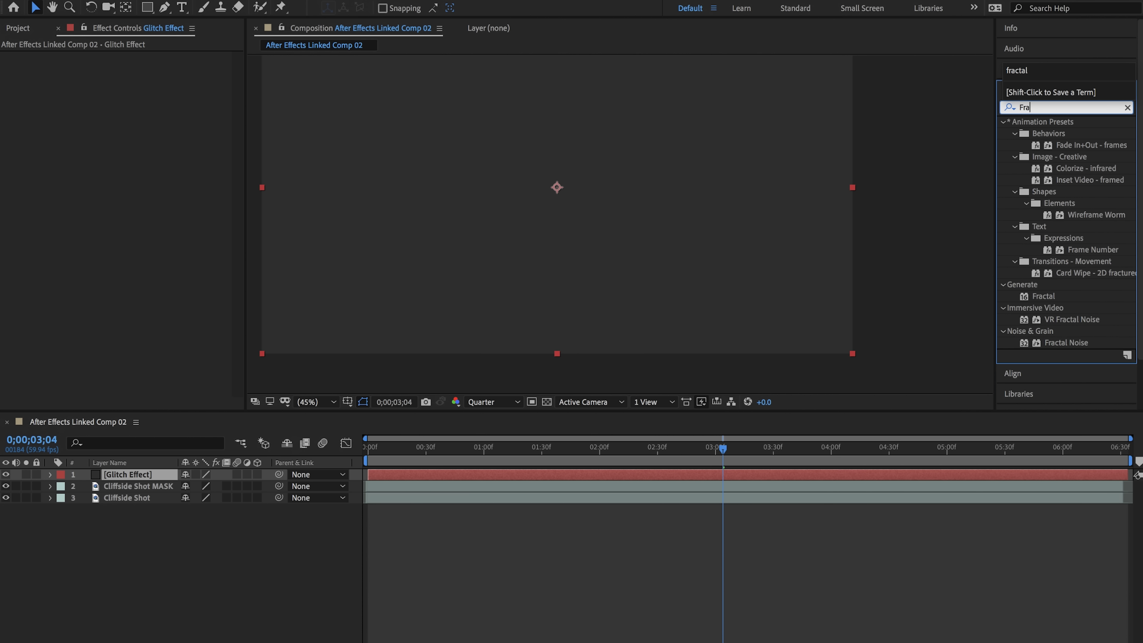
drag(1063, 182, 139, 476)
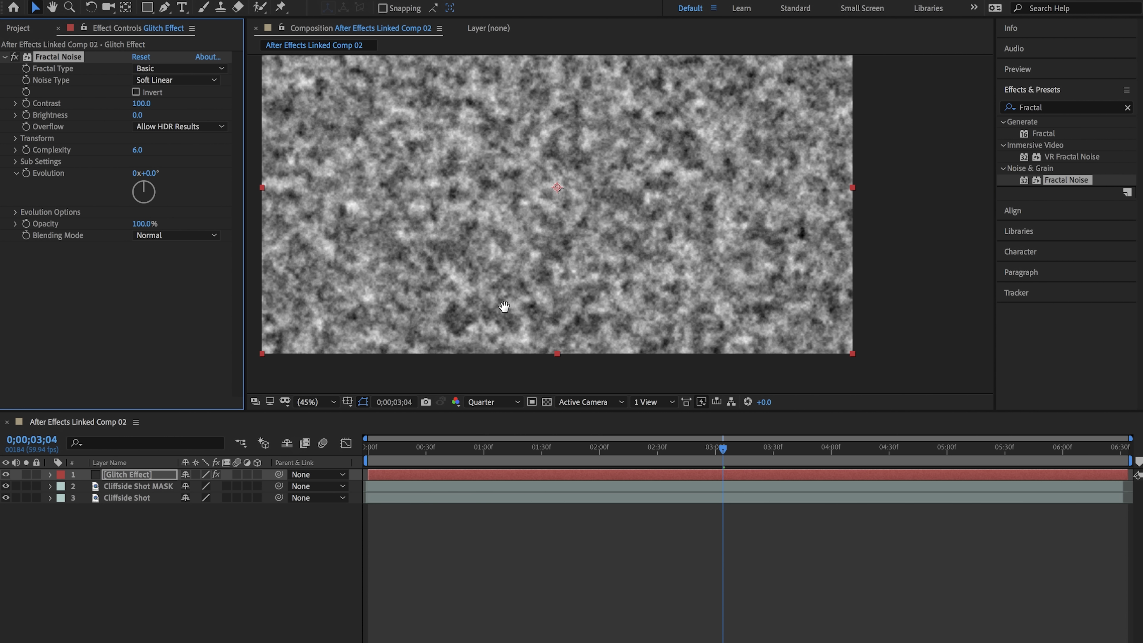
drag(506, 316, 555, 317)
key(space)
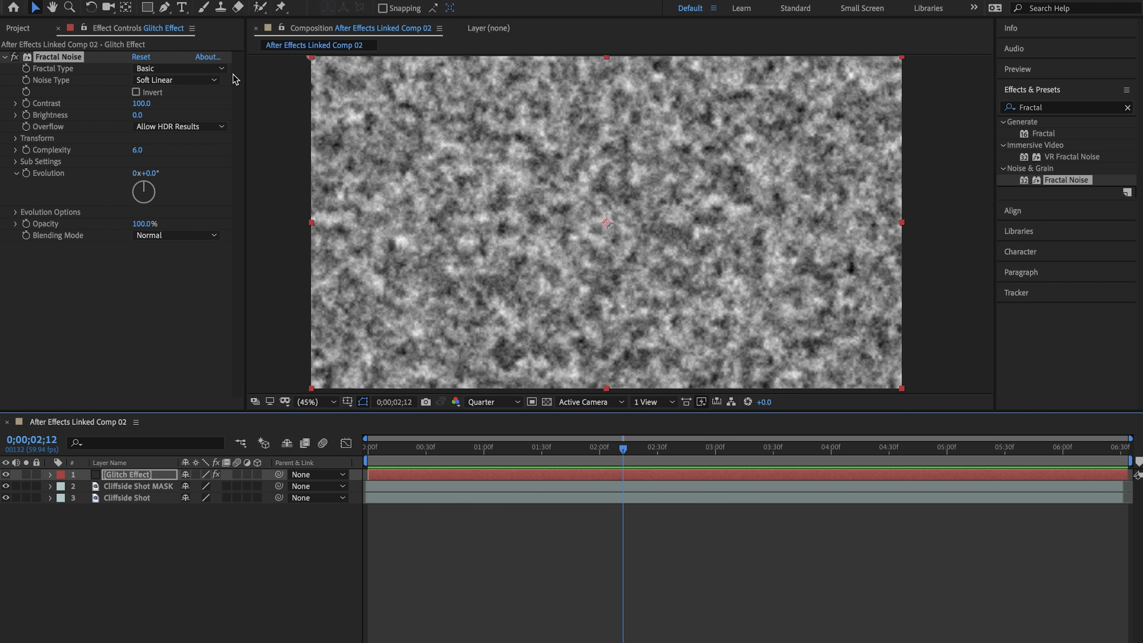
click(200, 75)
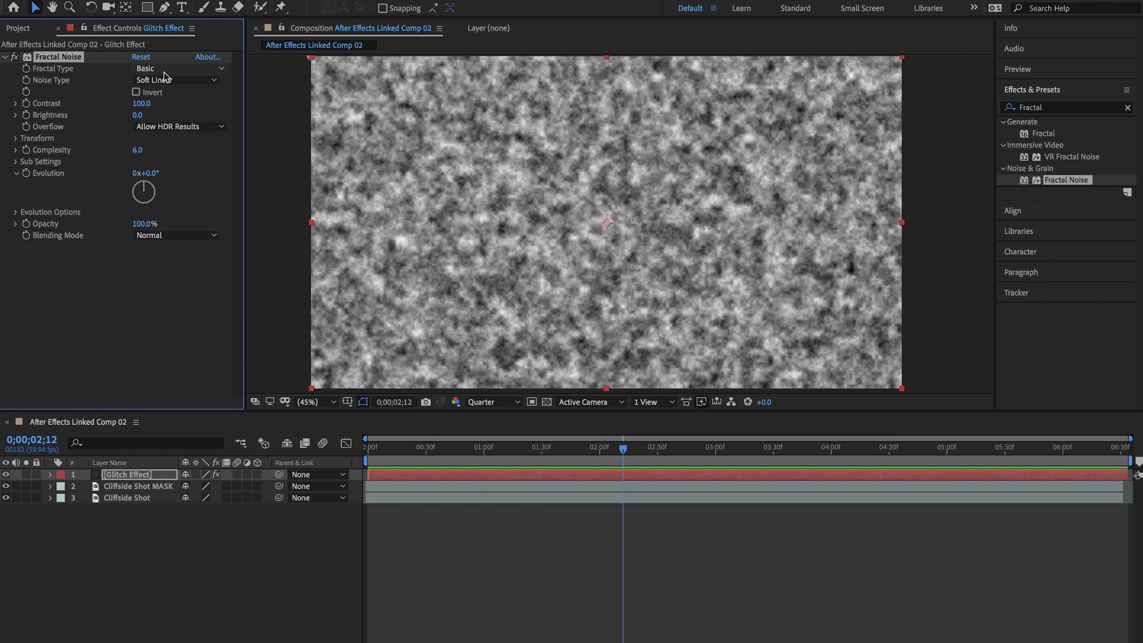
Step: Set Fractal Noise to Block type with non-uniform scaling, Scale Width 1500 and Scale Height 200
click(178, 84)
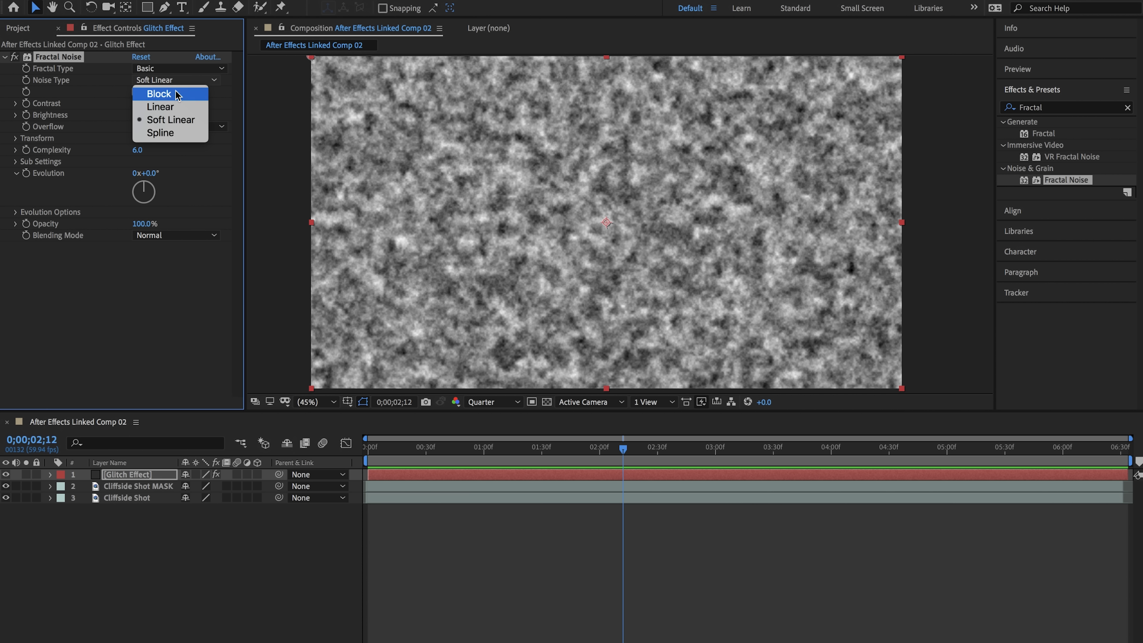
click(179, 91)
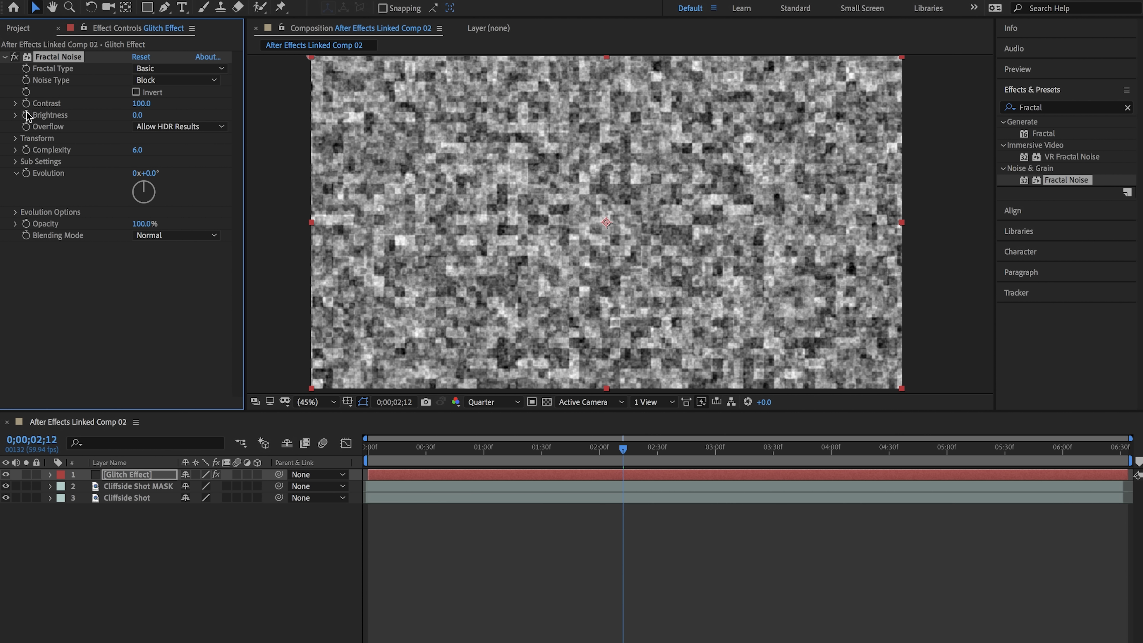
click(16, 138)
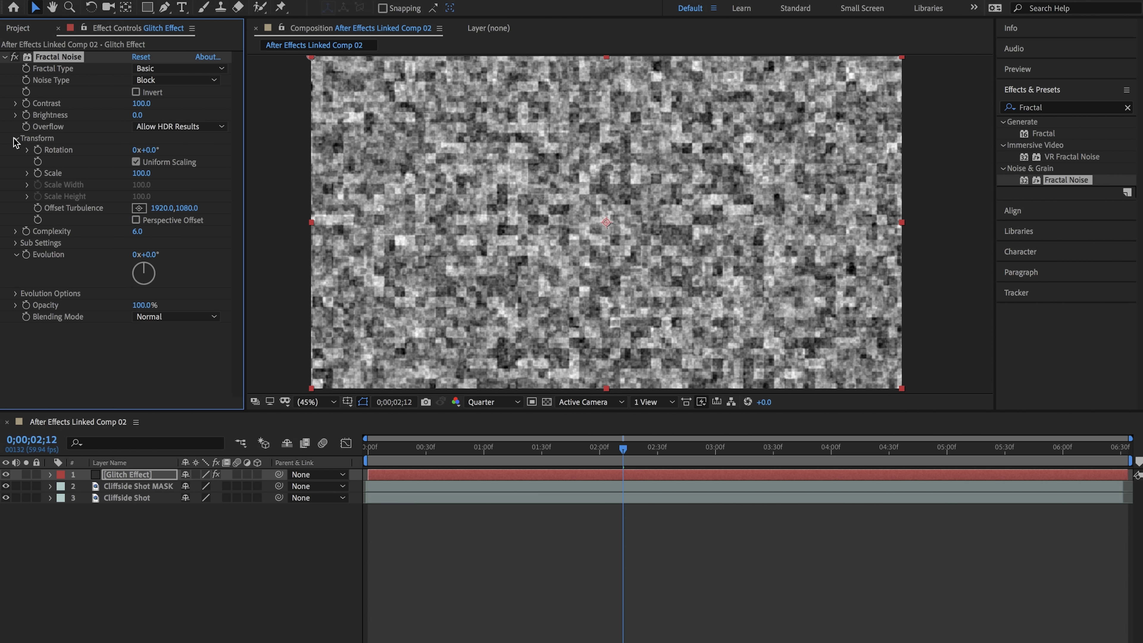
click(135, 162)
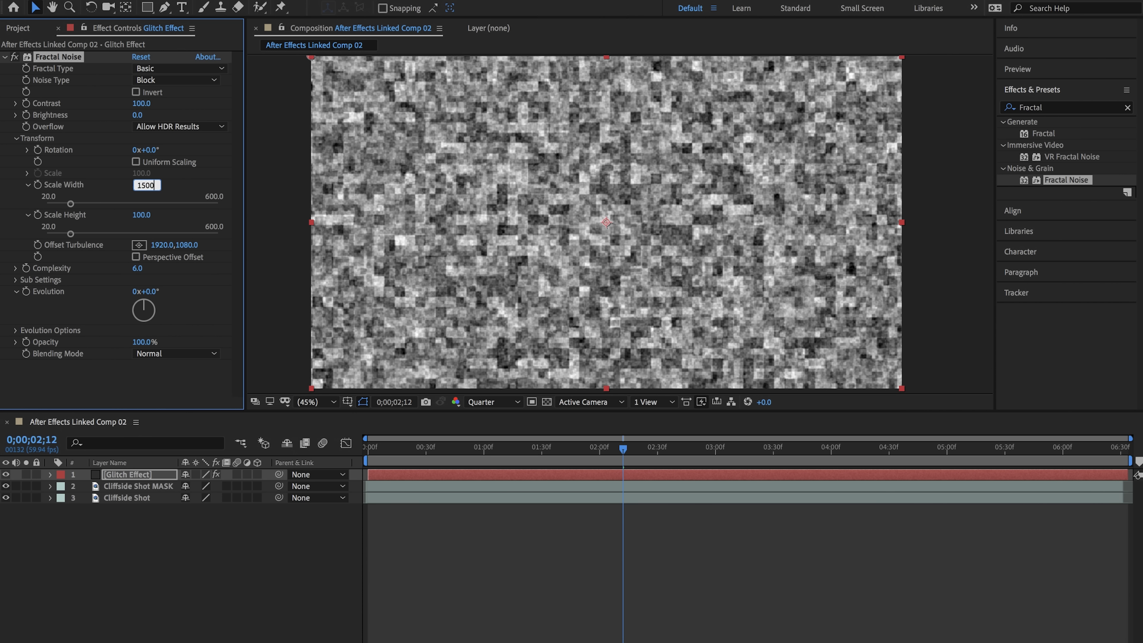
text(1500)
key(Return)
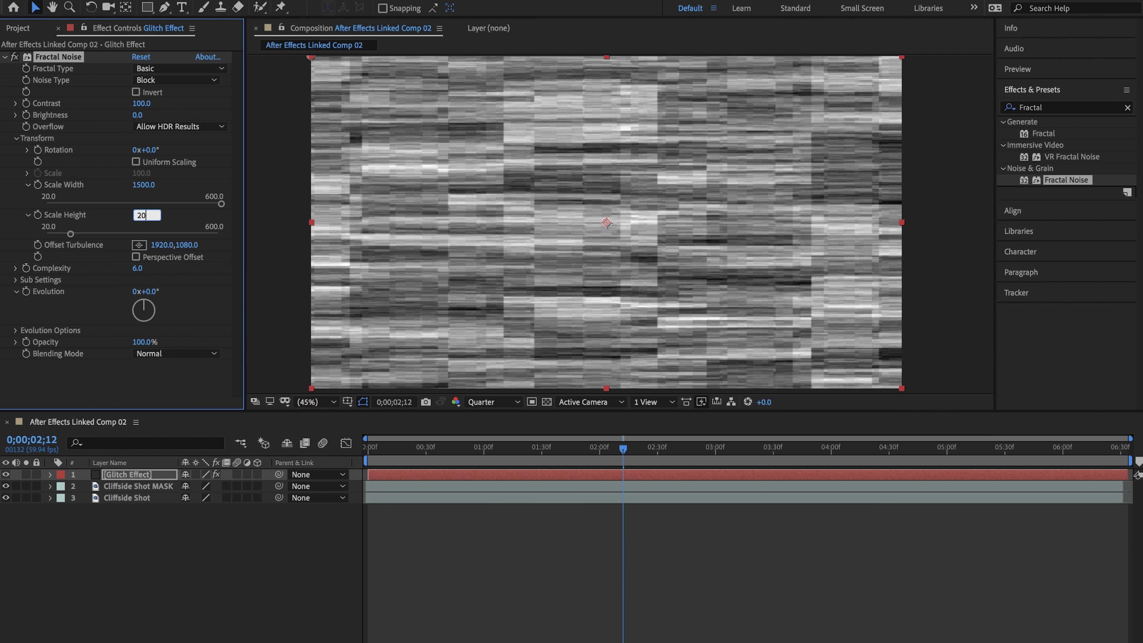
text(0)
key(Return)
mouse_move(221, 204)
mouse_down()
mouse_move(107, 204)
mouse_move(189, 203)
mouse_move(160, 199)
mouse_up()
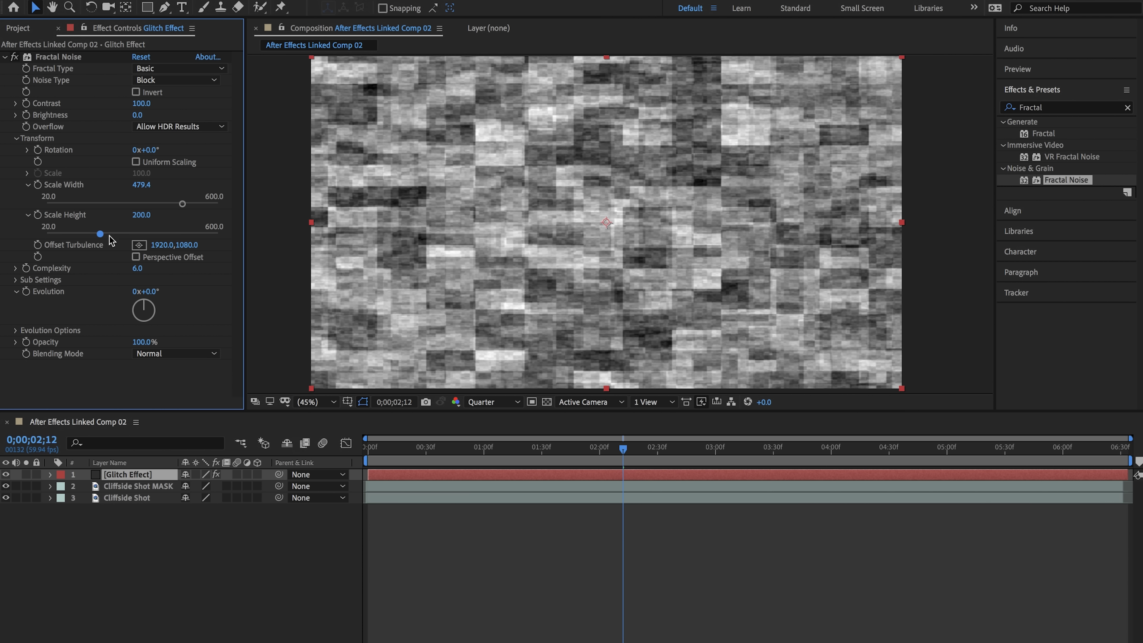
drag(100, 233, 123, 234)
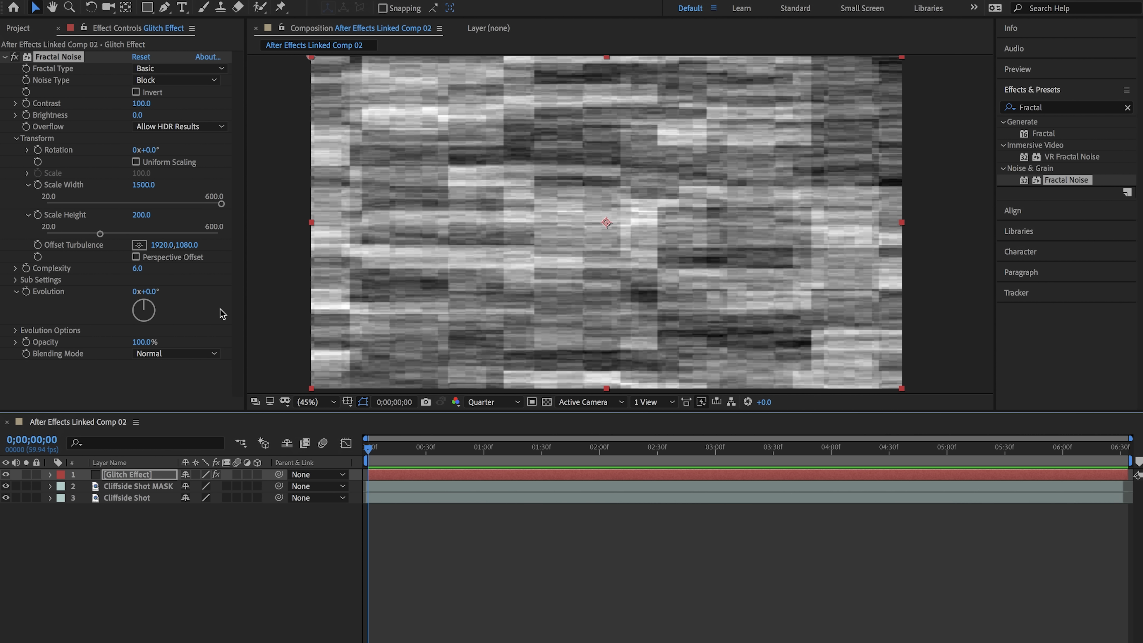
Step: Keyframe Fractal Noise Evolution from 0x at the start to 25x at the end, then preview
click(26, 292)
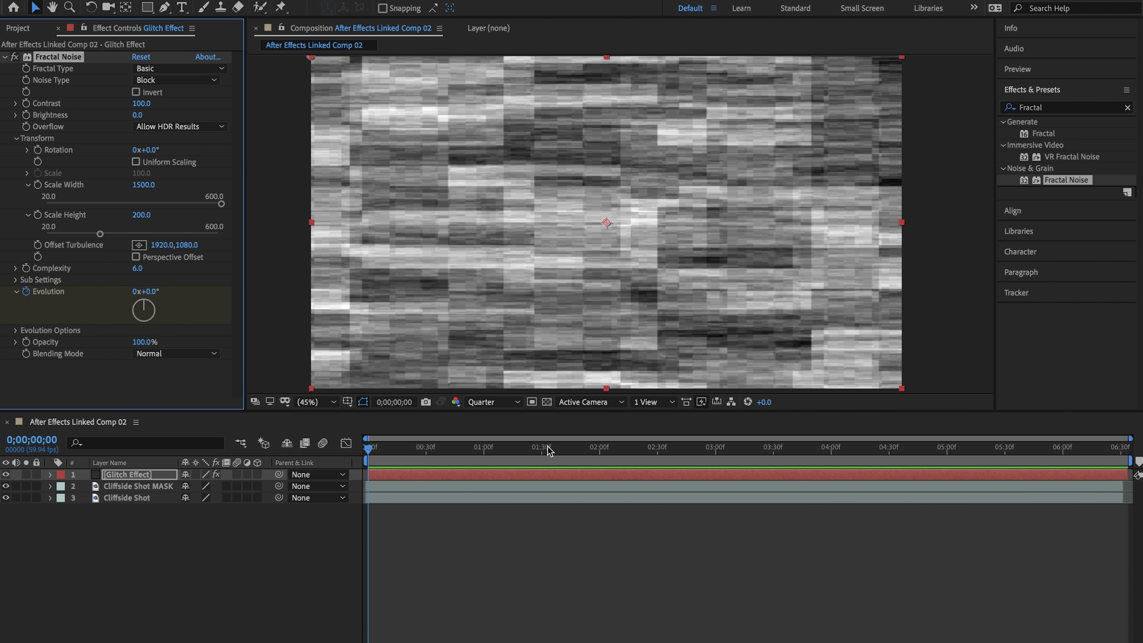
drag(548, 451, 1136, 457)
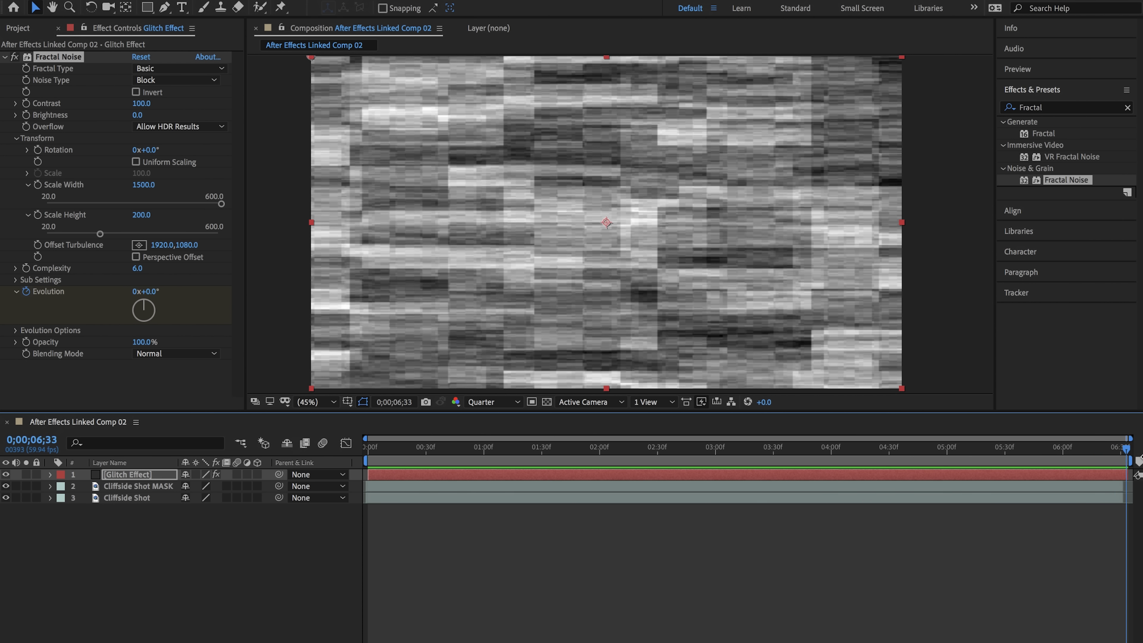
click(136, 292)
text(25)
key(Return)
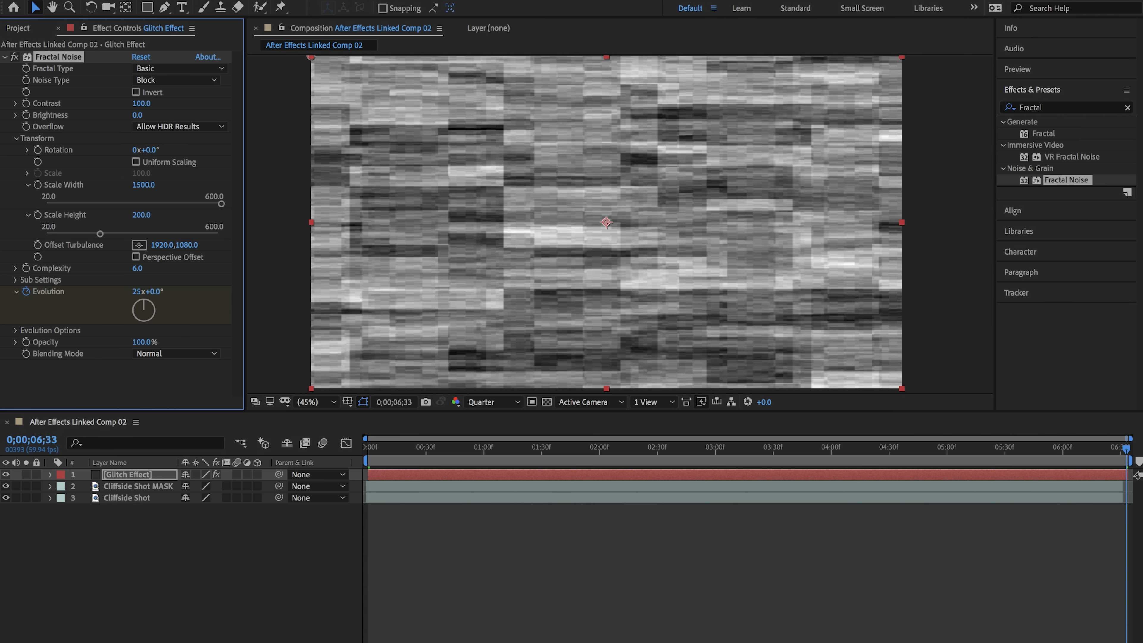
key(space)
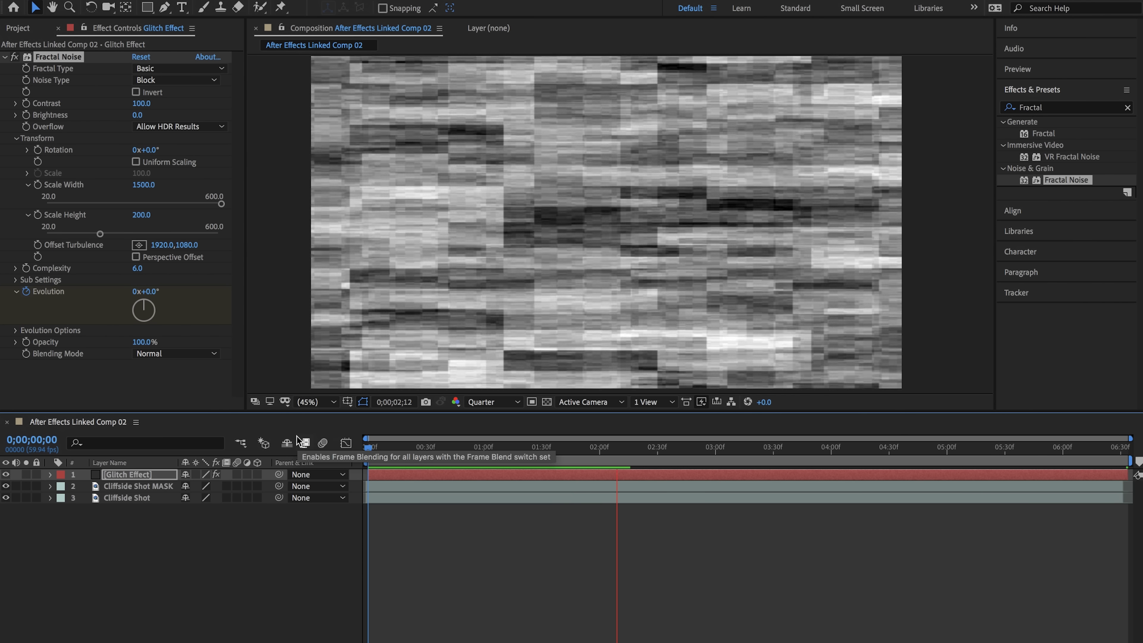
key(space)
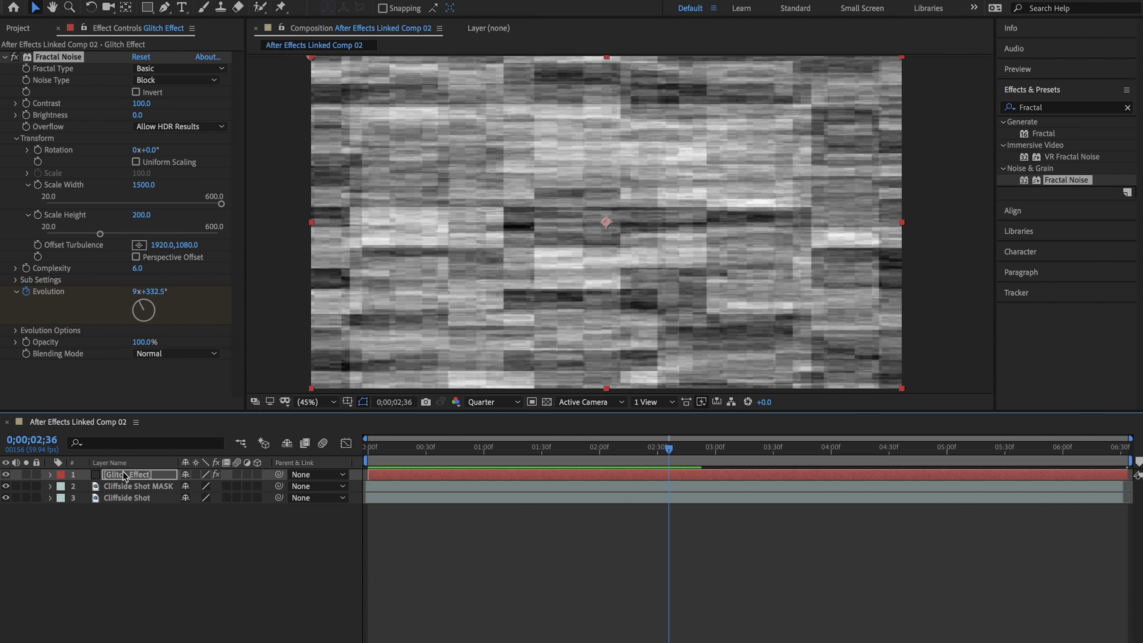
Step: Move the Glitch Effect layer below both footage layers and preview the cliffside scene
drag(122, 474, 121, 503)
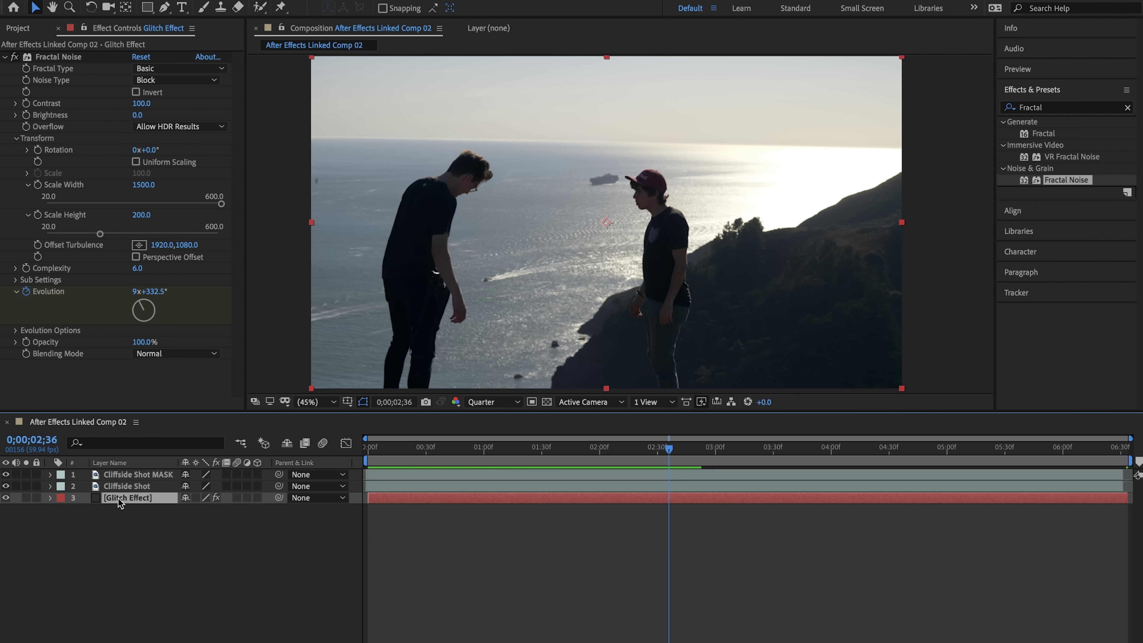
drag(591, 447, 490, 448)
key(space)
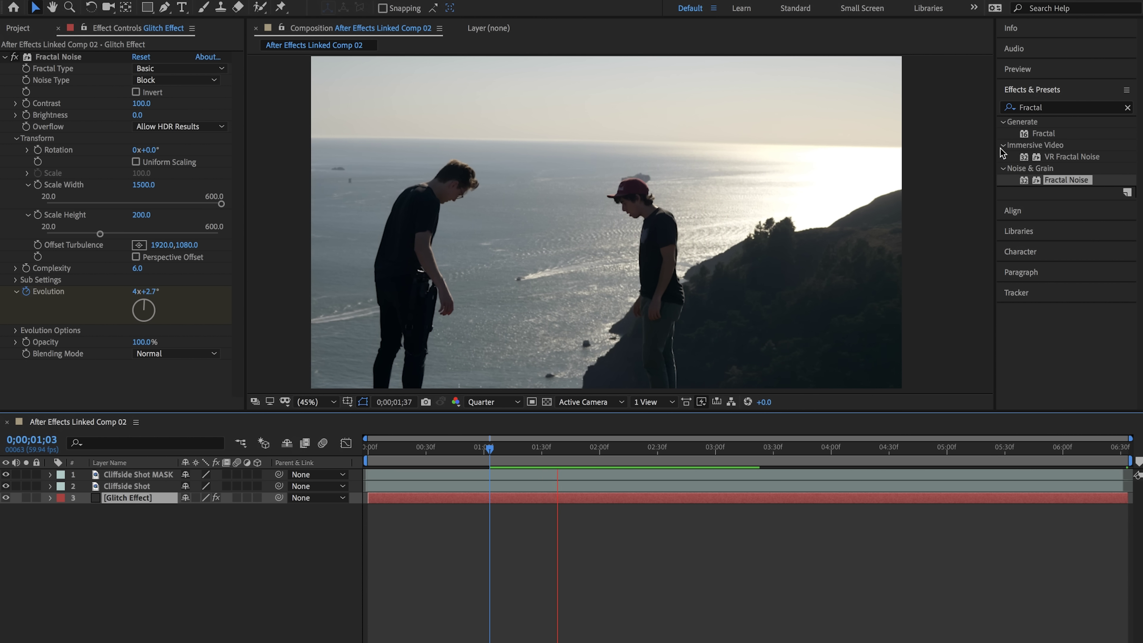
key(space)
Step: Search Effects & Presets for 'displac' and apply Displacement Map to Cliffside Shot MASK
click(1061, 108)
click(1061, 108)
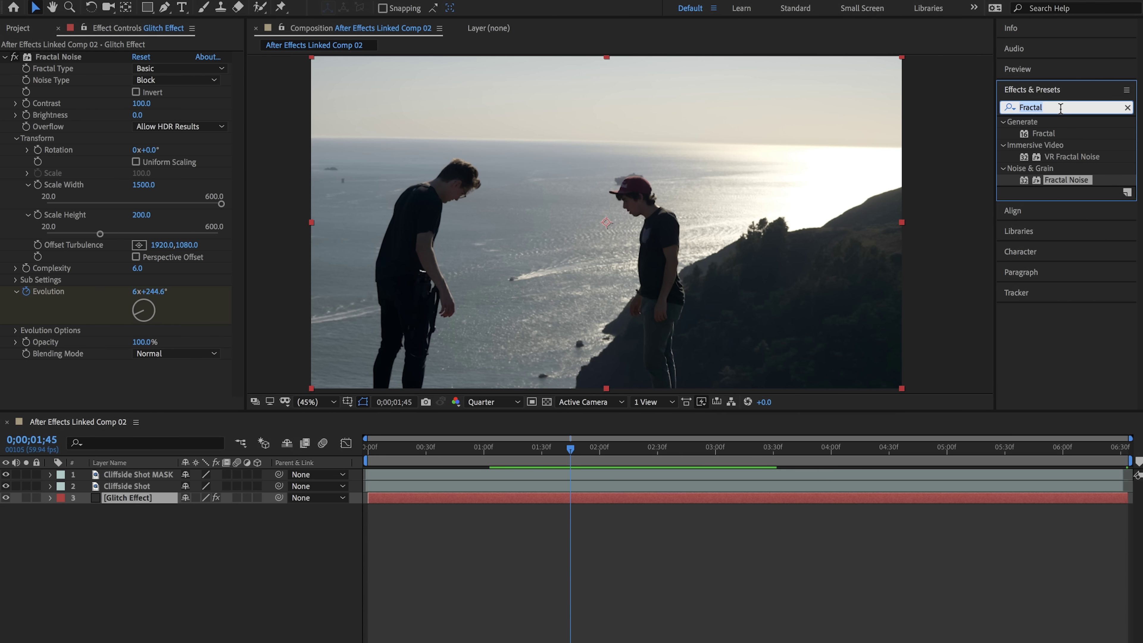
text(disp)
text(lac)
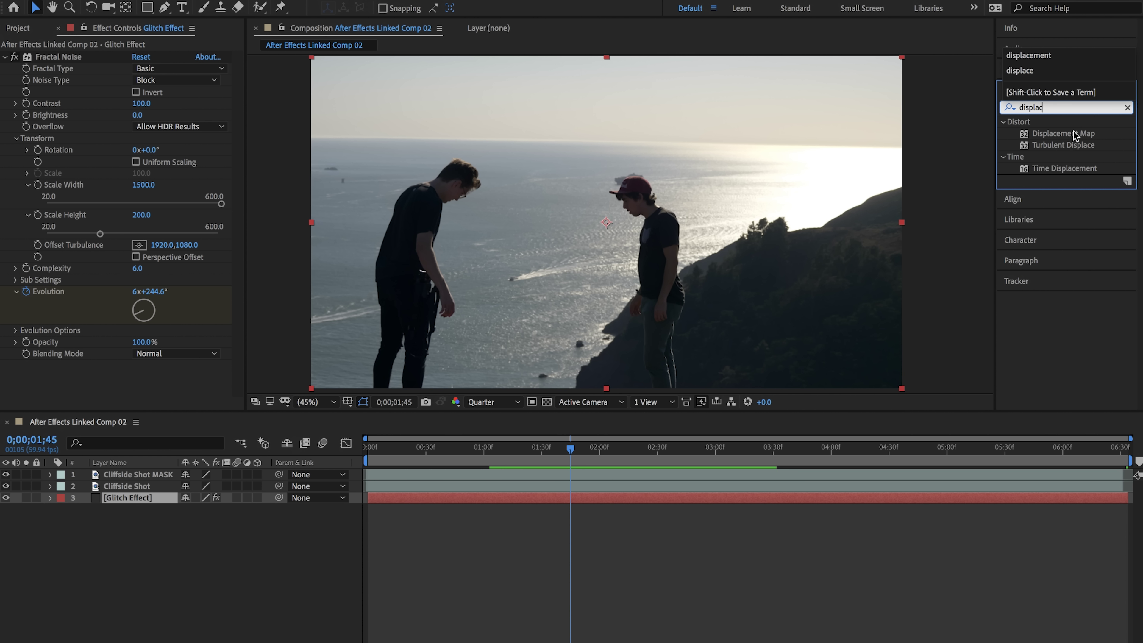
drag(1075, 134, 276, 329)
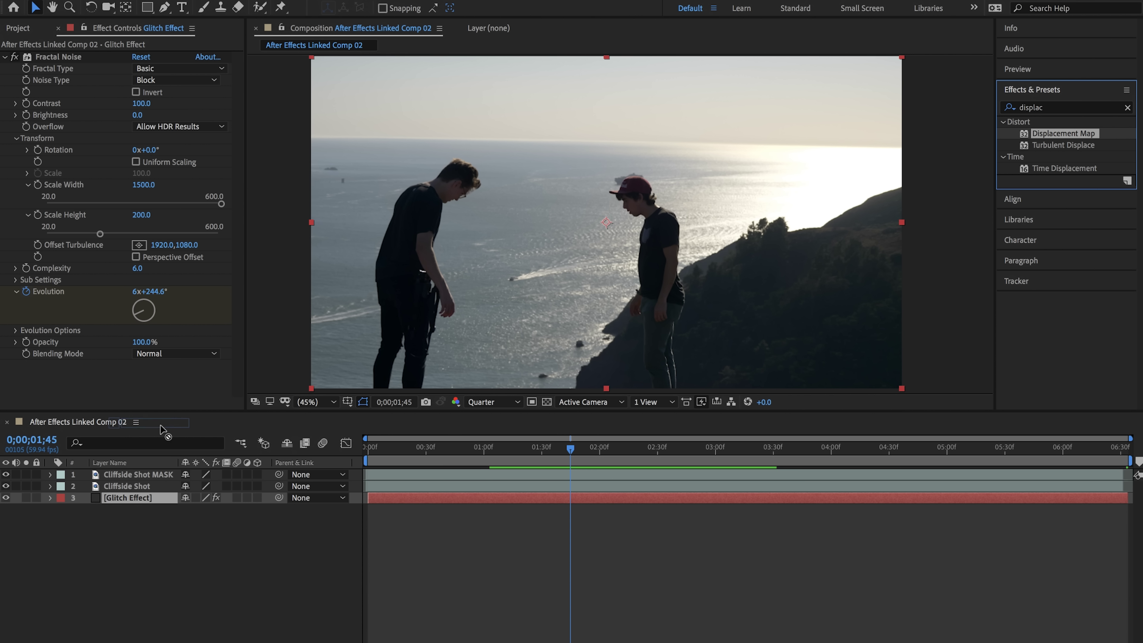
drag(161, 429, 141, 477)
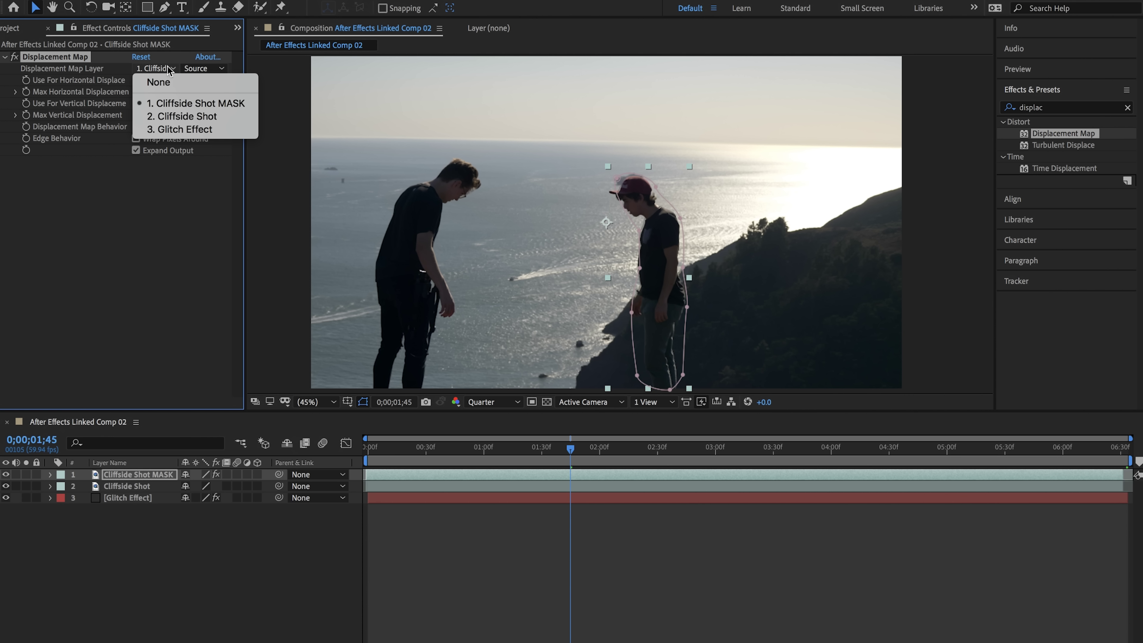
Step: Set Displacement Map to the Glitch Effect layer's effects and masks, max horizontal 198, vertical 110
click(195, 131)
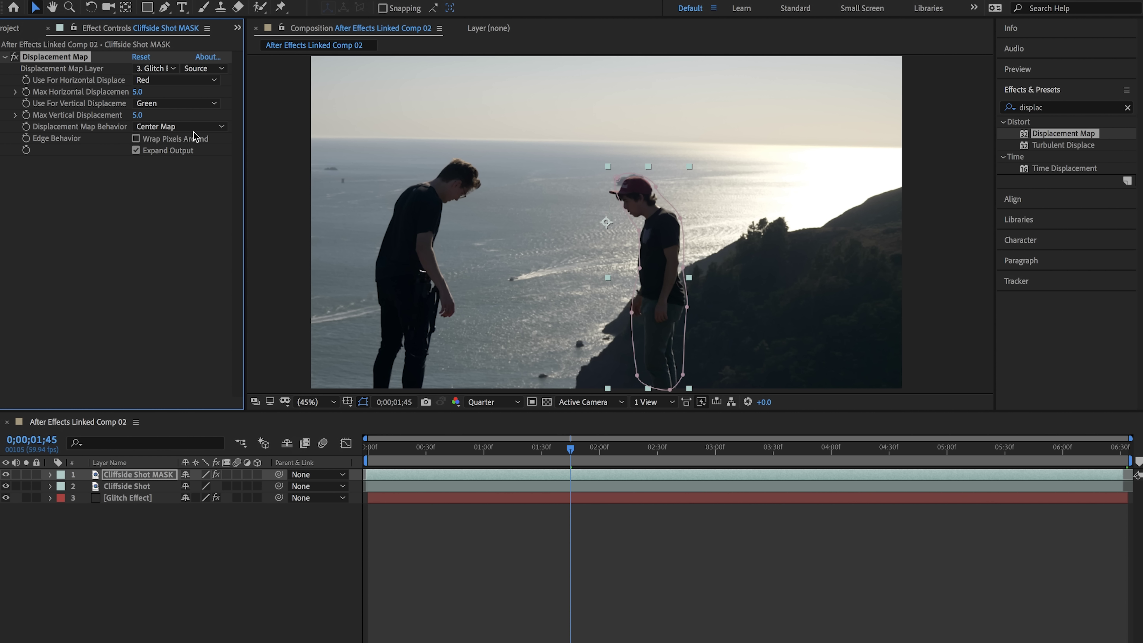
click(221, 70)
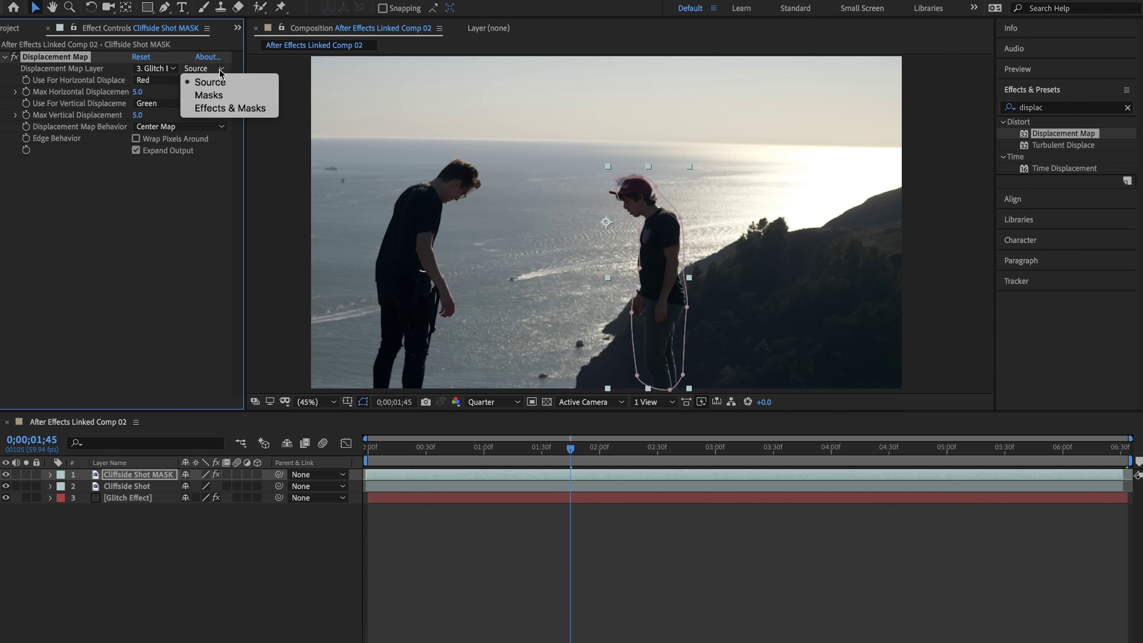
click(253, 111)
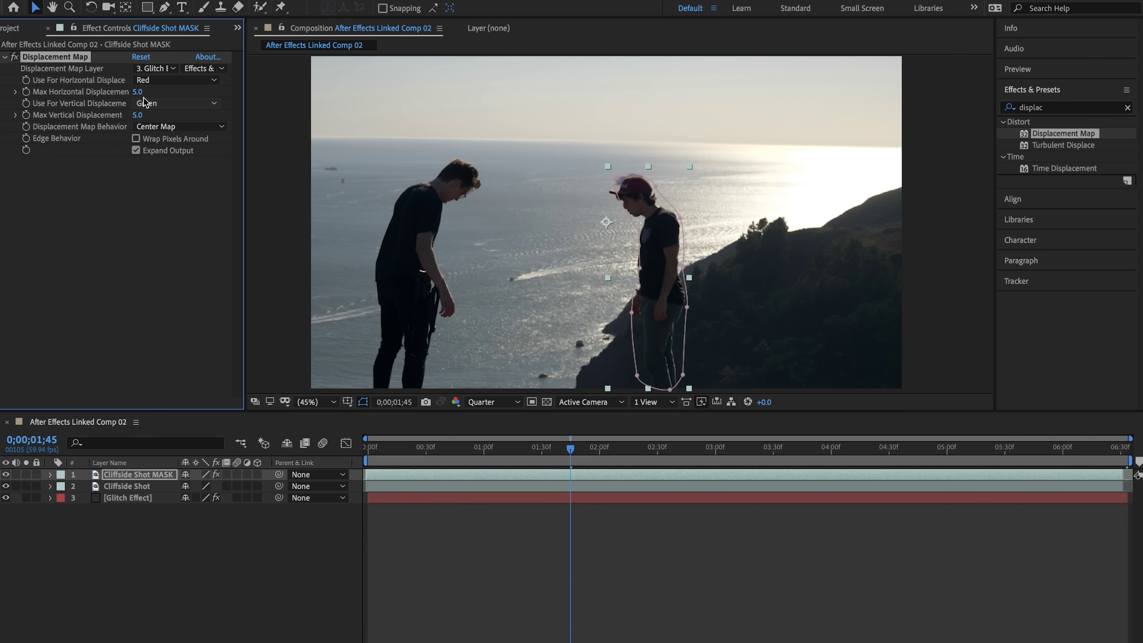
drag(154, 91, 195, 100)
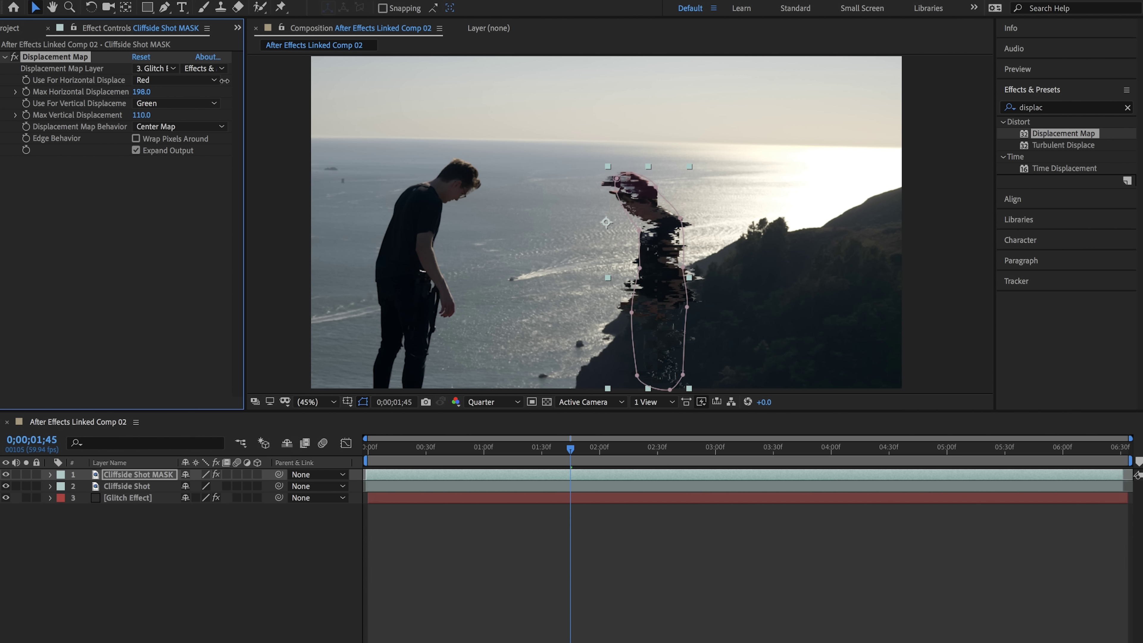
Step: Preview the glitch on the masked person from the start of the clip
drag(570, 448, 368, 448)
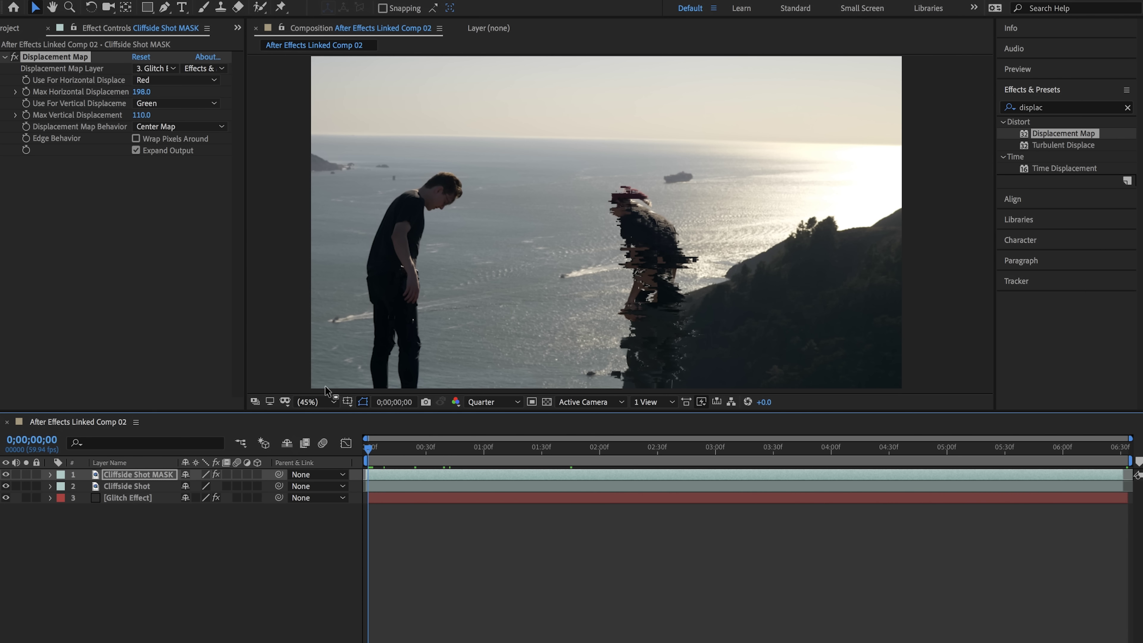
key(space)
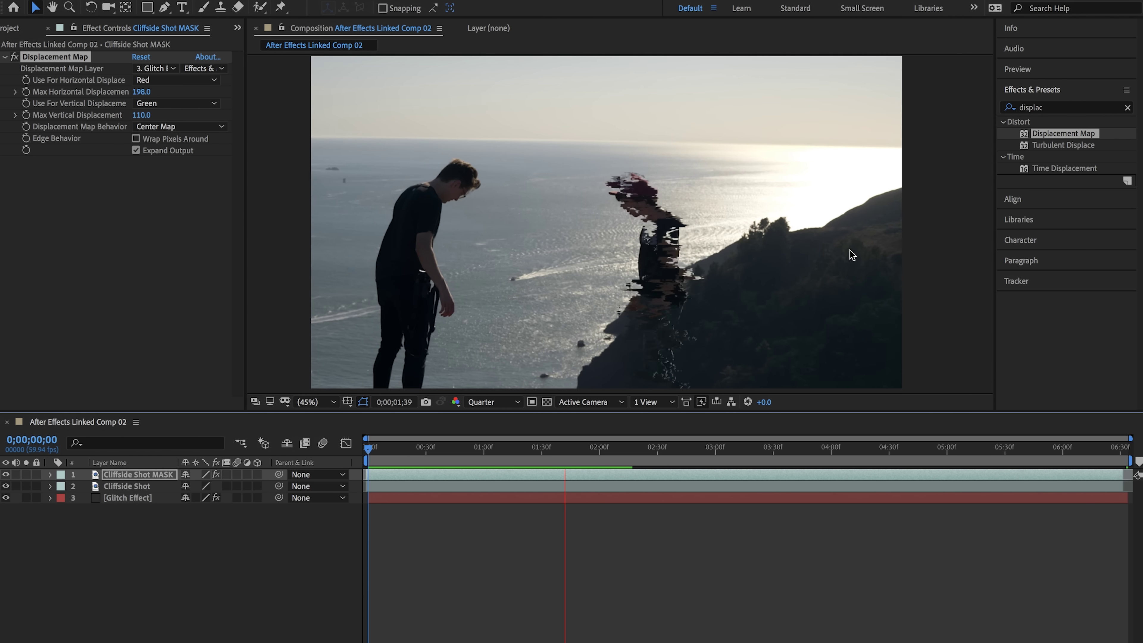
key(space)
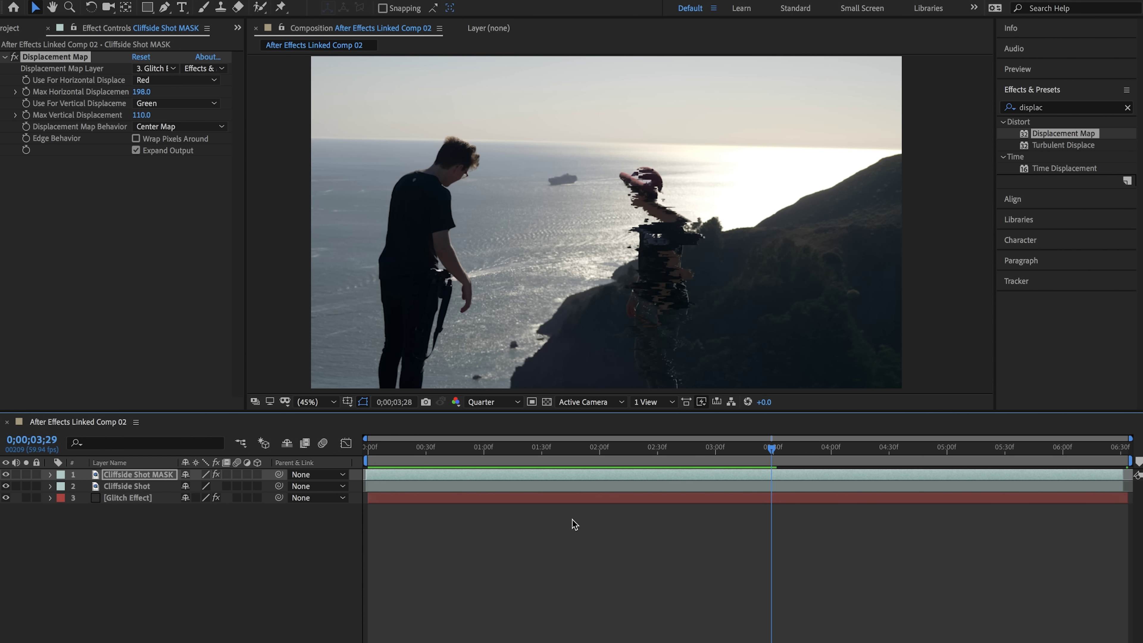
drag(528, 446, 367, 448)
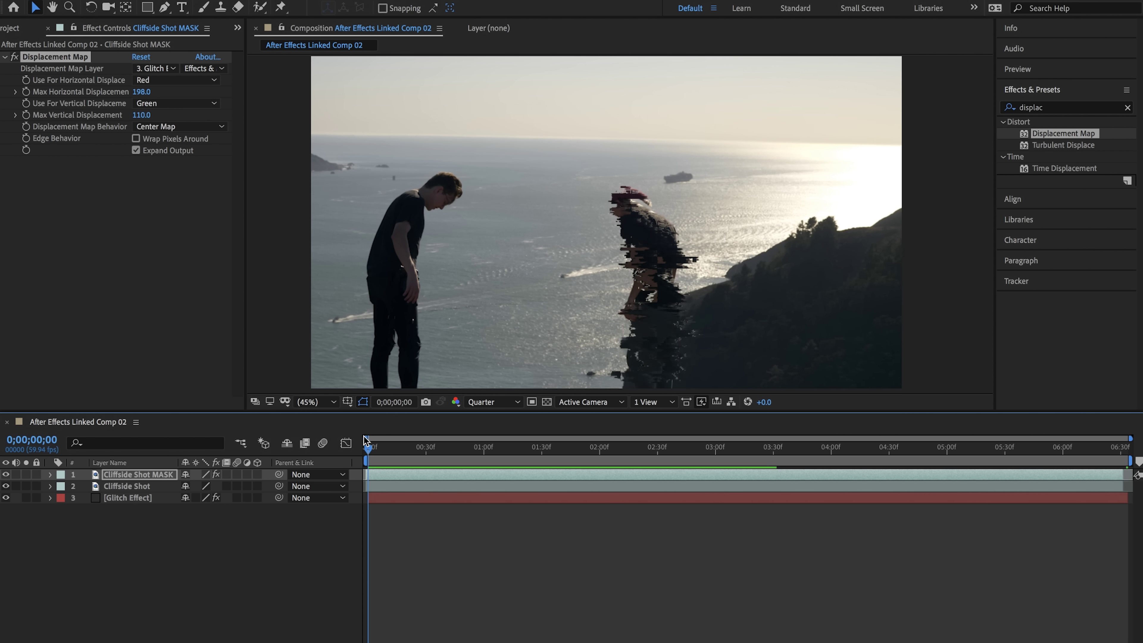
key(space)
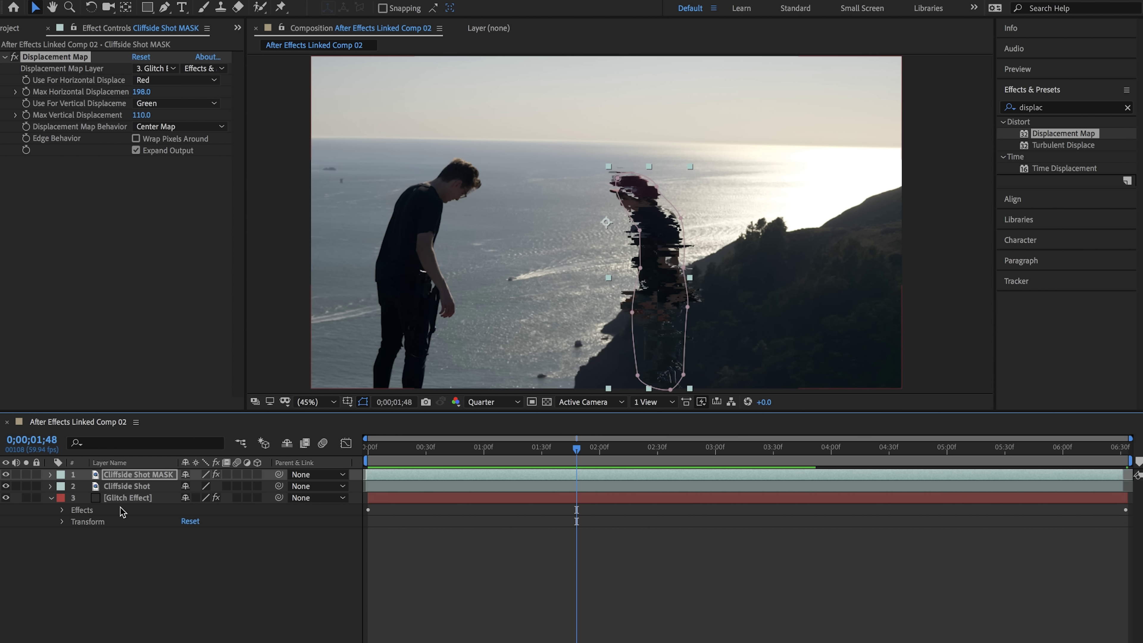
Step: Set the Glitch Effect's Fractal Noise type to Max and preview it
click(62, 510)
click(75, 521)
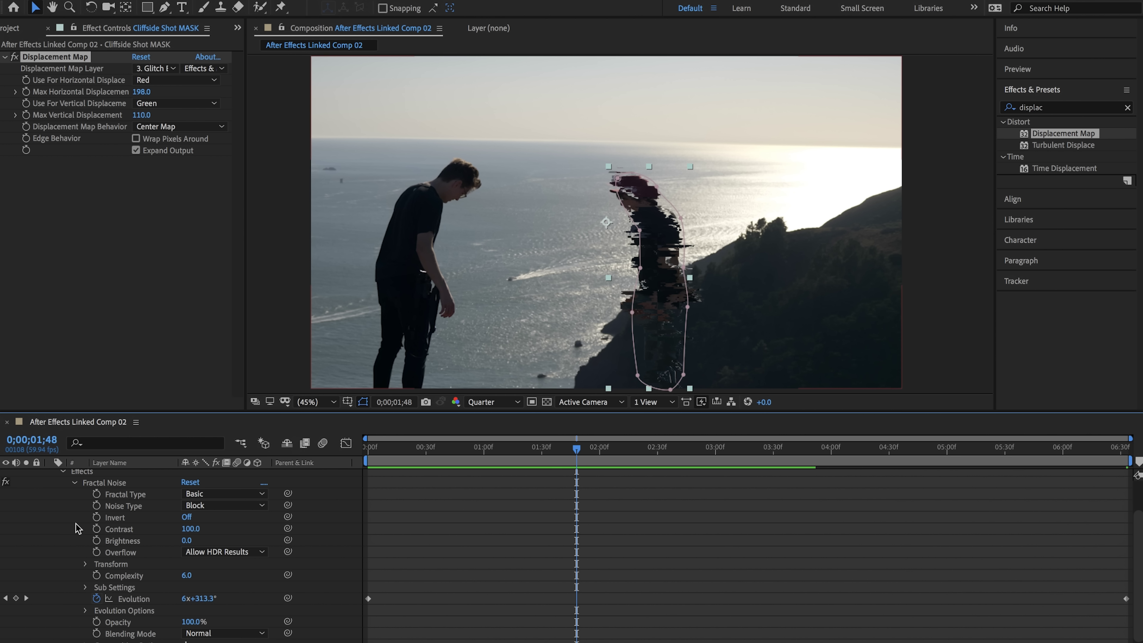
mouse_move(577, 449)
mouse_down()
mouse_move(765, 448)
mouse_move(574, 450)
mouse_up()
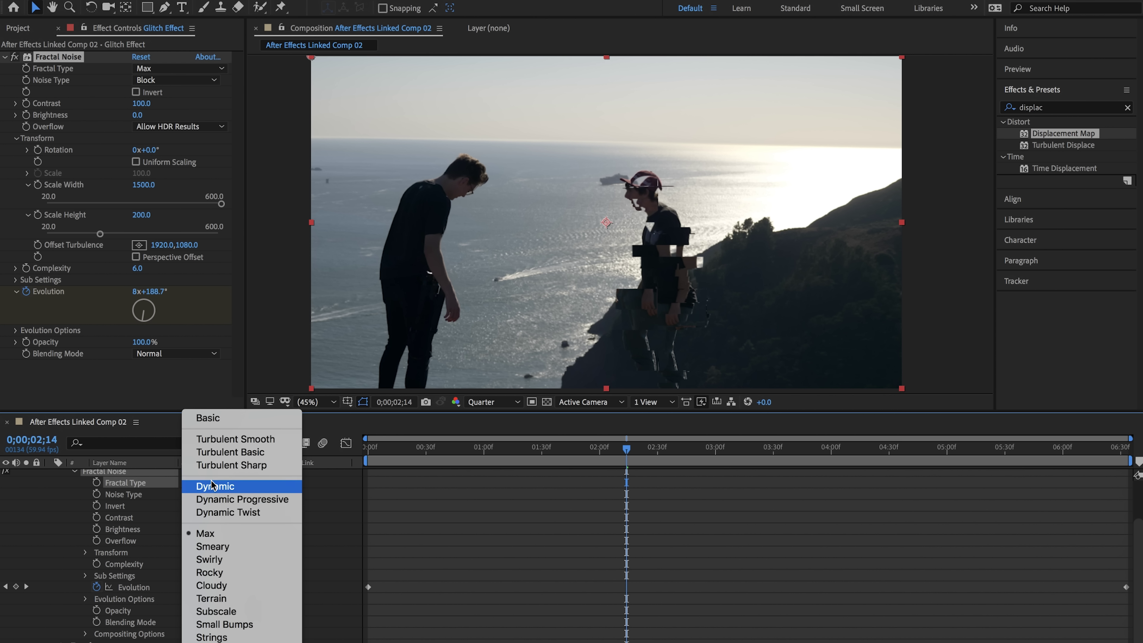
click(224, 482)
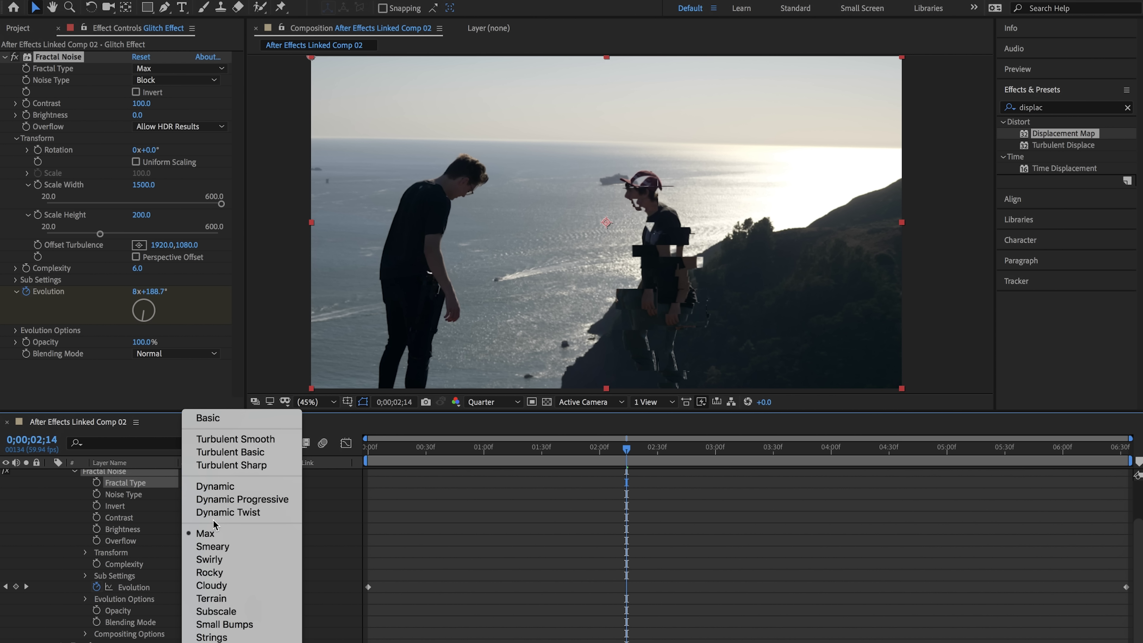
click(214, 536)
key(space)
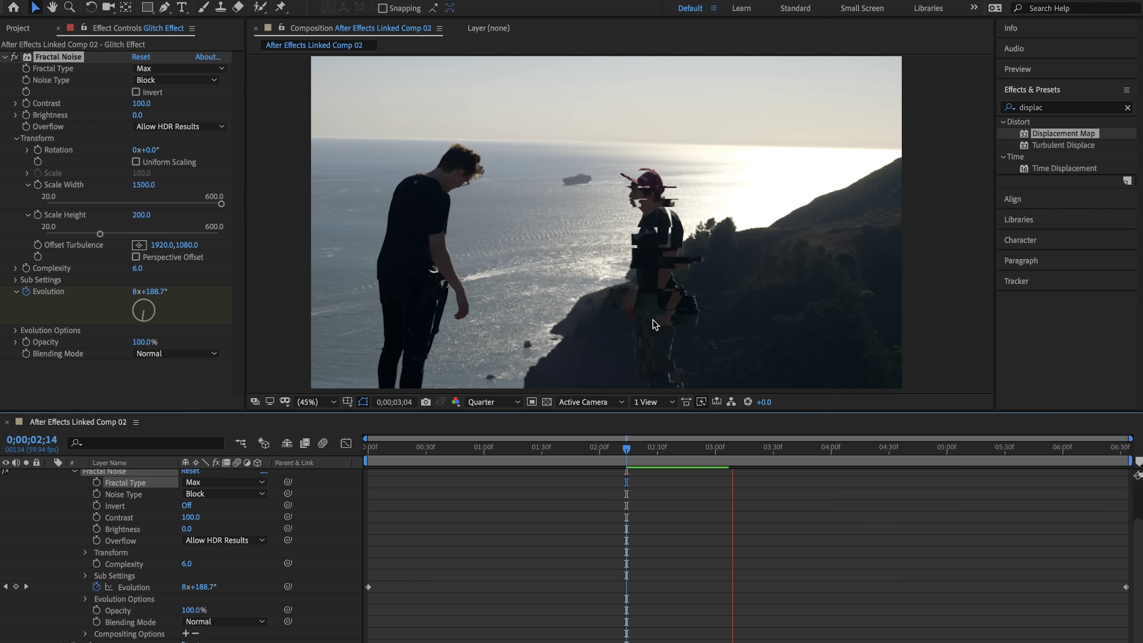
Step: Keyframe the Fractal Noise Random Seed at 0 near the start of the clip
click(134, 587)
click(85, 599)
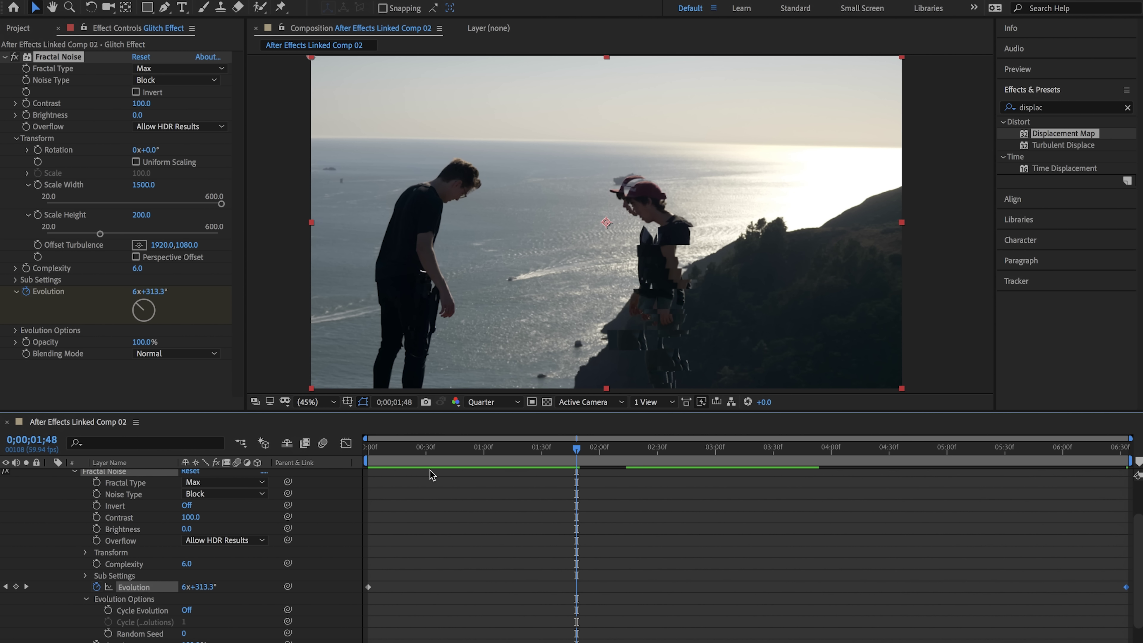
drag(431, 453, 391, 449)
scroll(323, 596, down, 3)
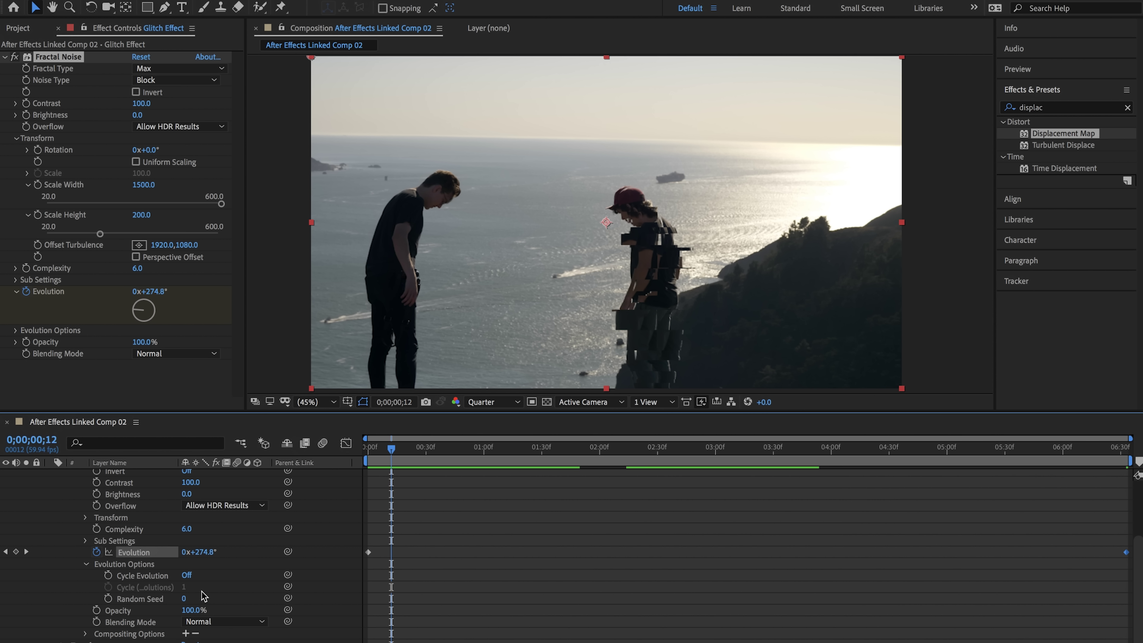
click(108, 598)
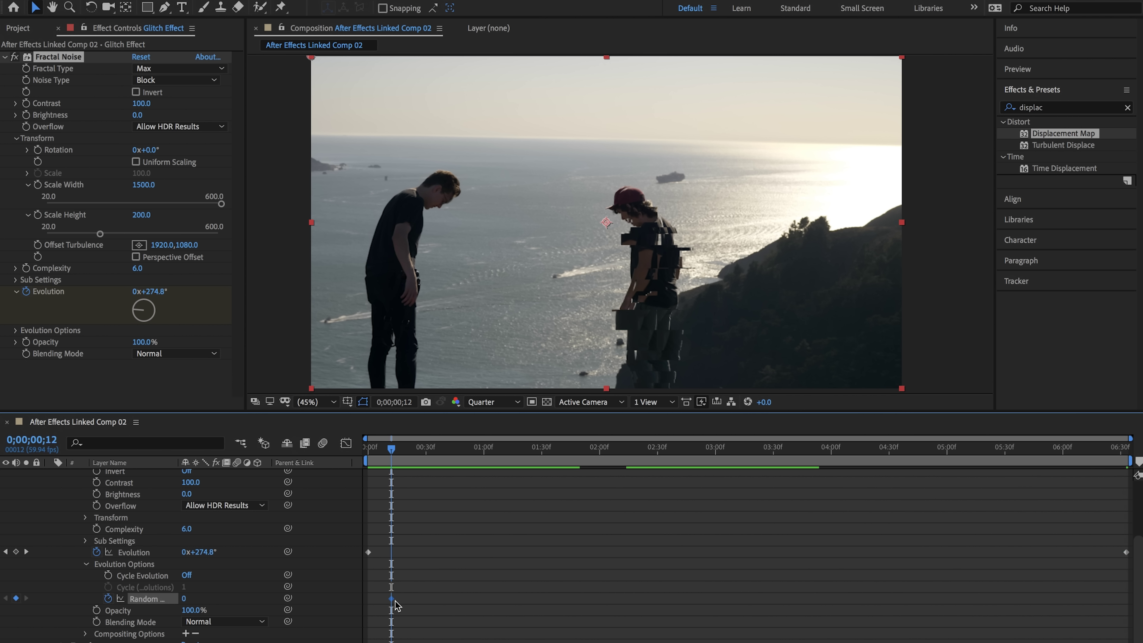
Step: Set a Random Seed keyframe of 100 at the clip's end and preview the animation
drag(391, 600, 368, 599)
drag(720, 449, 1126, 450)
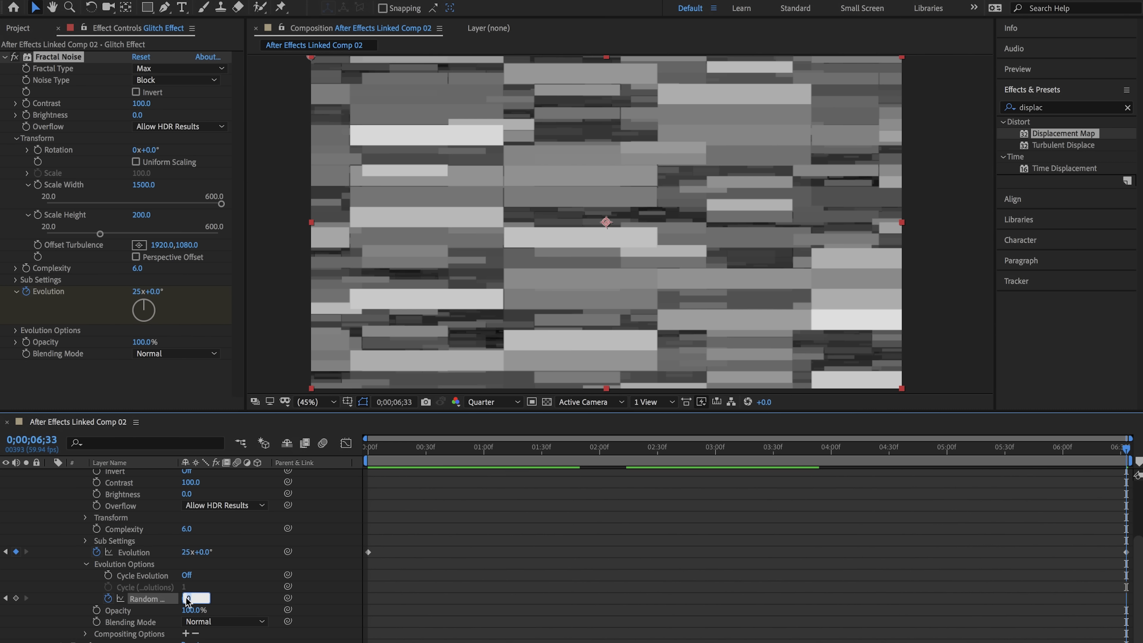
text(0)
key(Return)
click(388, 448)
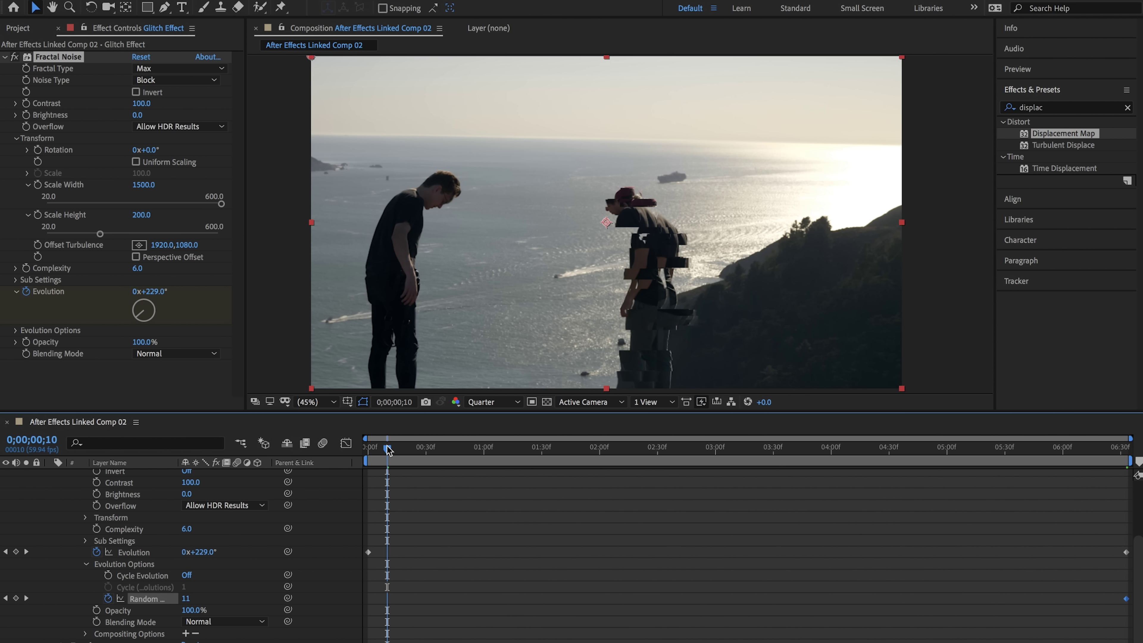
key(space)
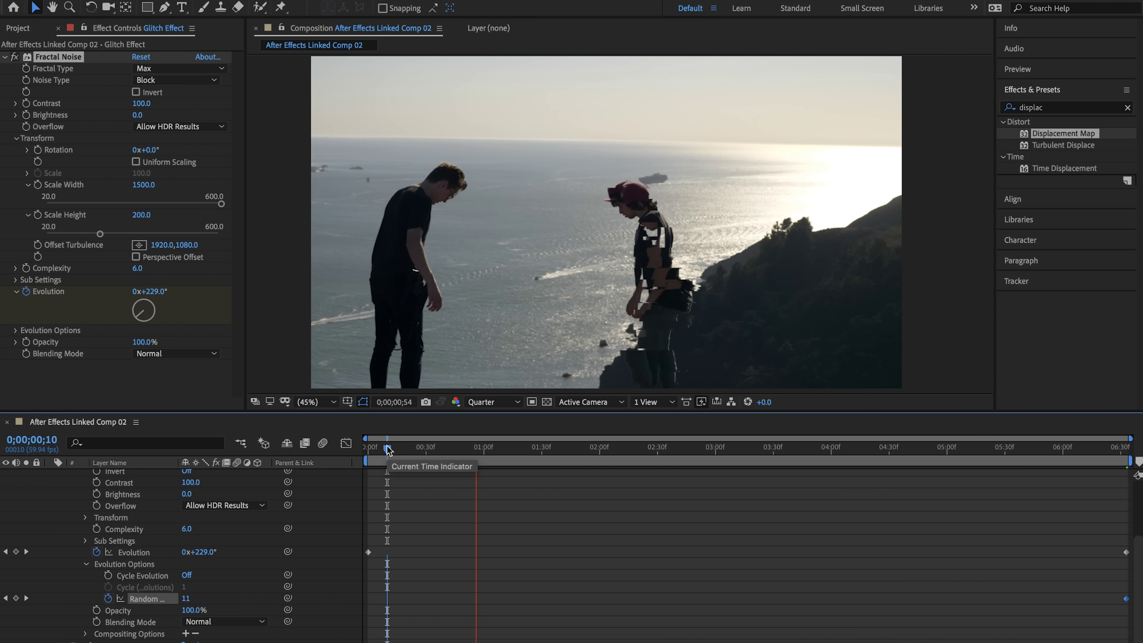
key(space)
scroll(90, 612, up, 4)
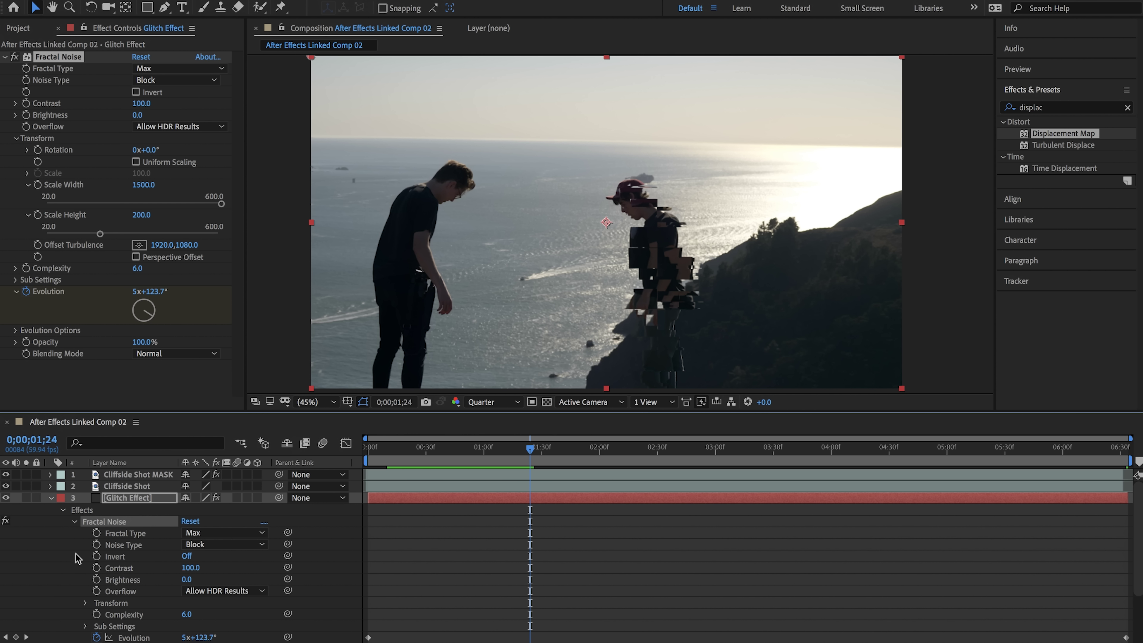
Step: Rotate the Fractal Noise to -7° and preview the angled glitch
click(85, 604)
scroll(87, 608, down, 2)
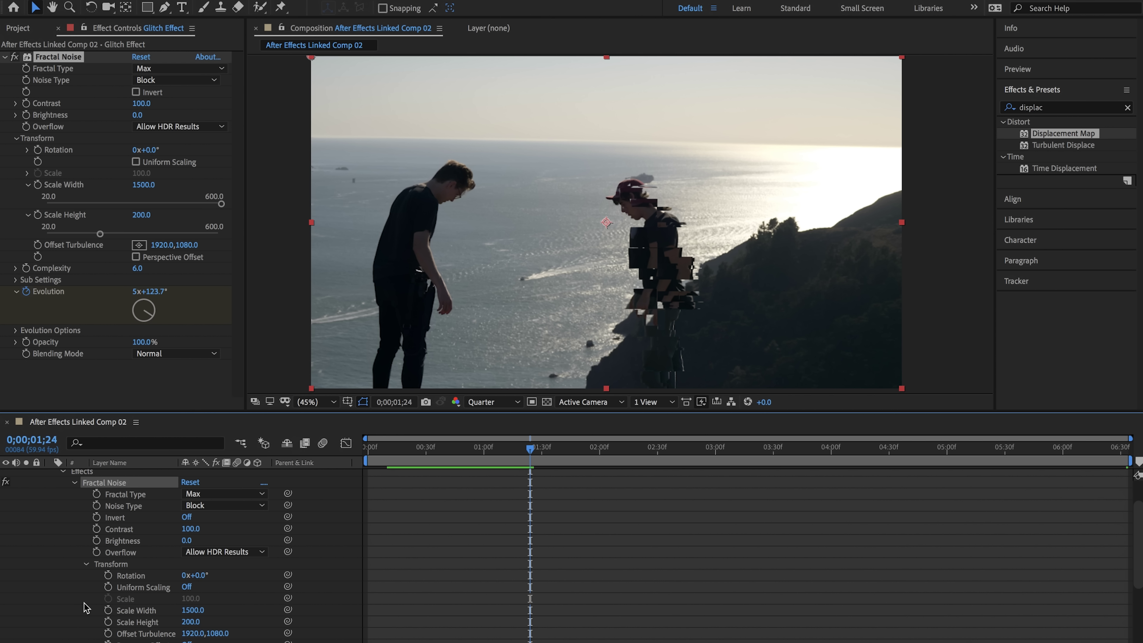
scroll(87, 608, down, 2)
mouse_move(200, 540)
mouse_down()
mouse_move(185, 540)
mouse_move(208, 535)
mouse_up()
key(space)
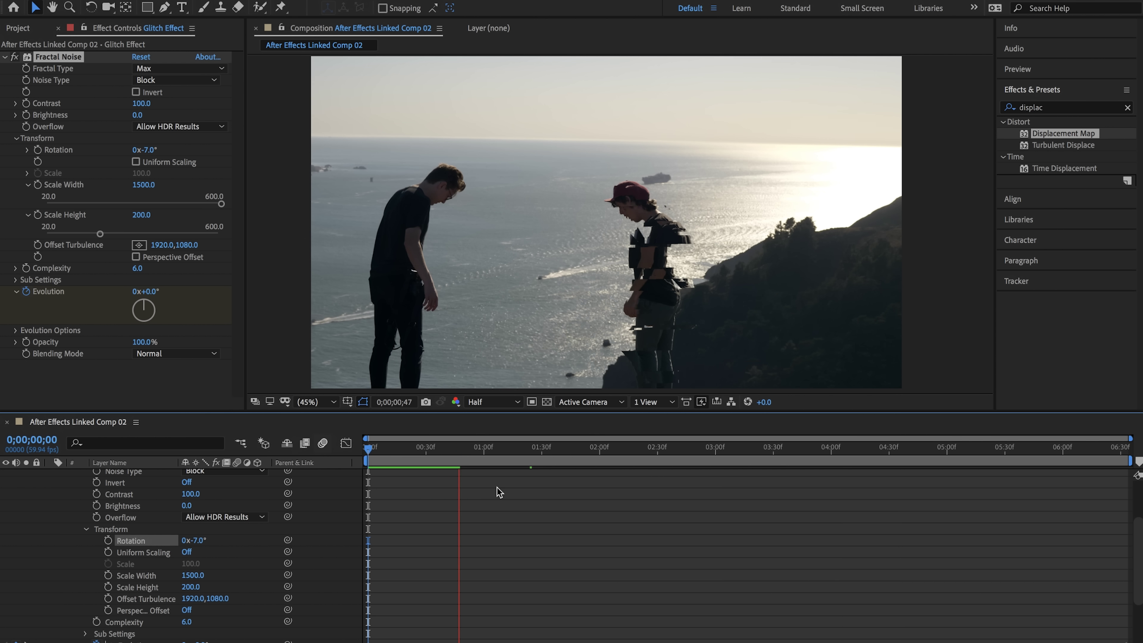
key(space)
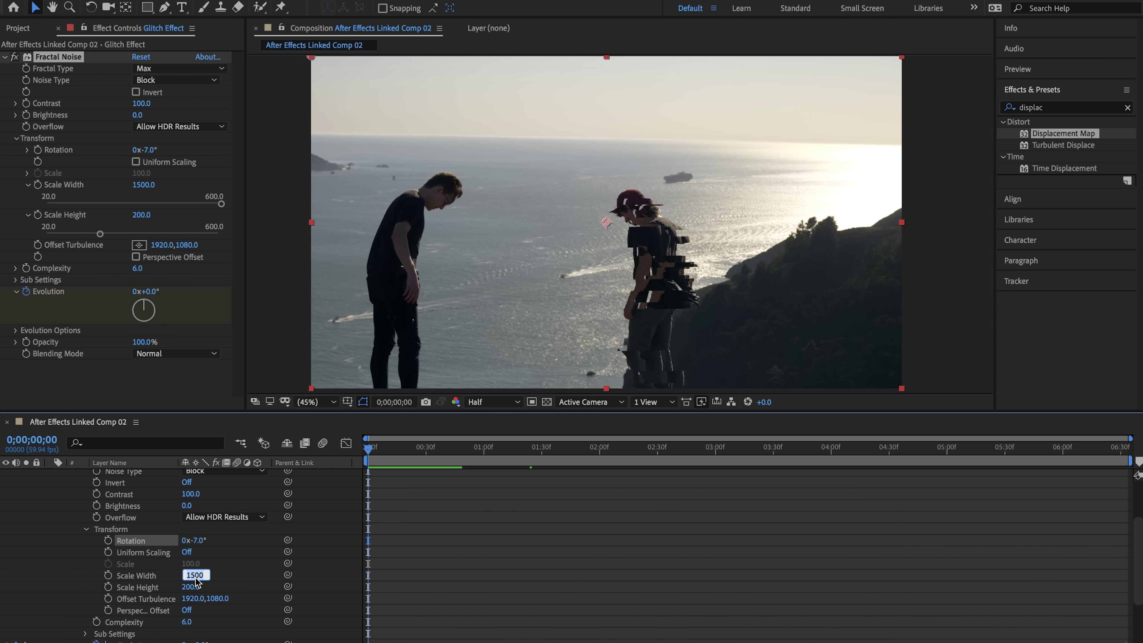
Step: Set Fractal Noise Scale Width and Height to 500, then 250, and preview
text(500)
key(Return)
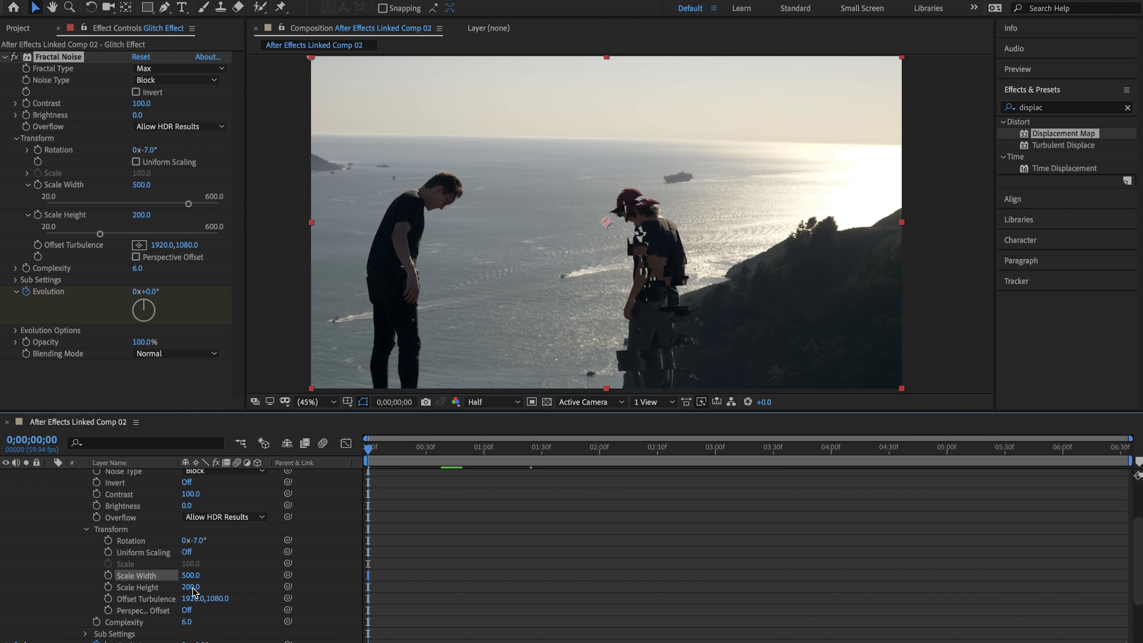
key(Return)
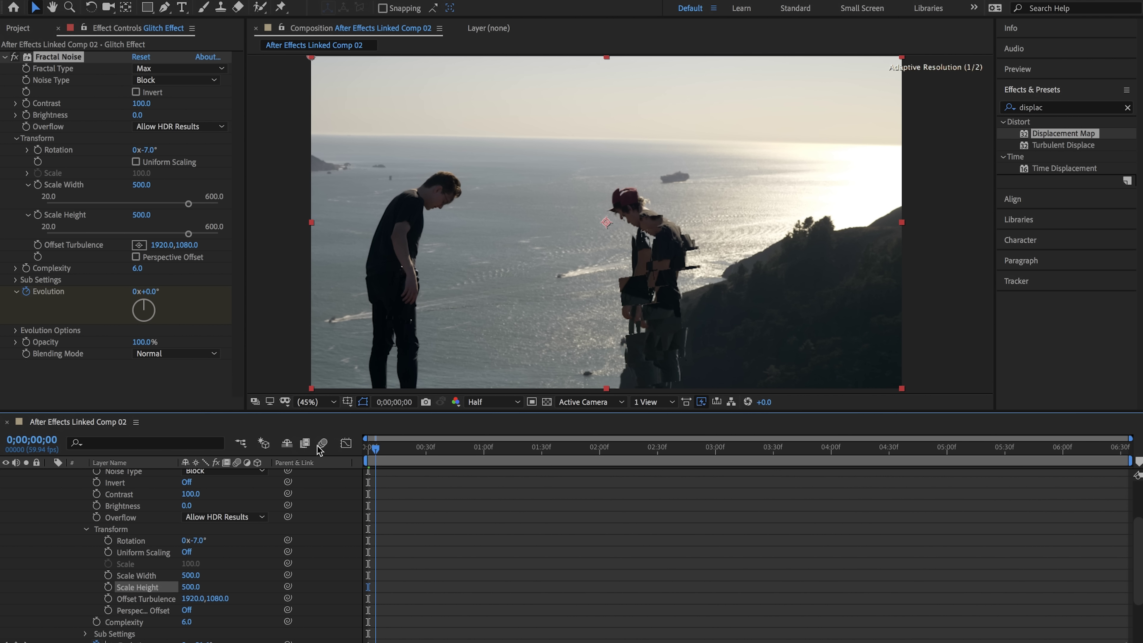
key(space)
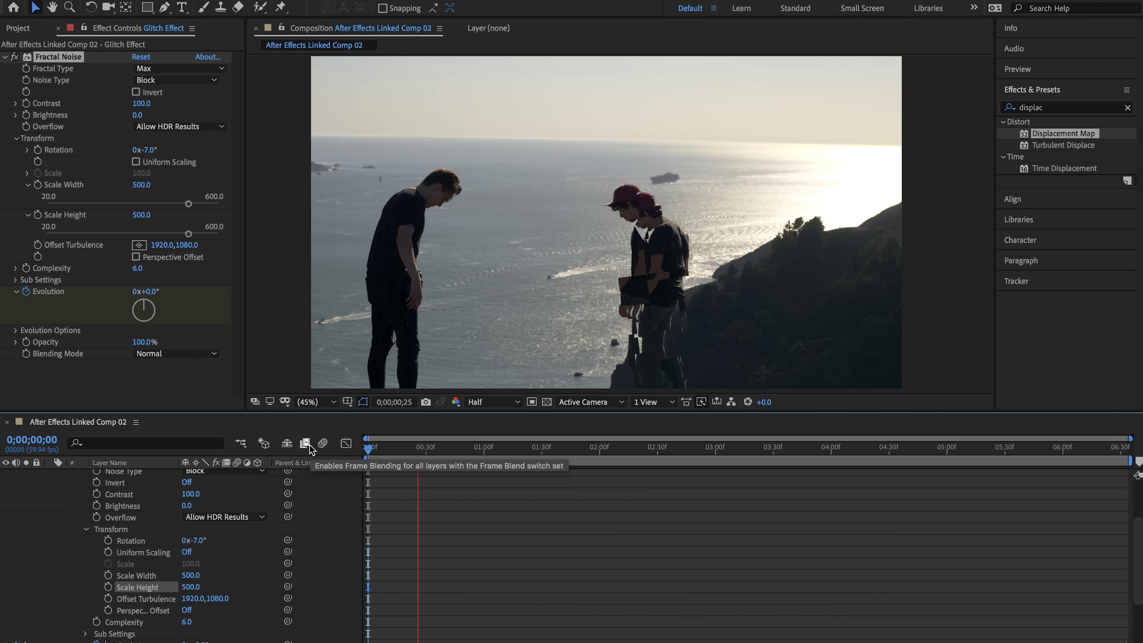
key(space)
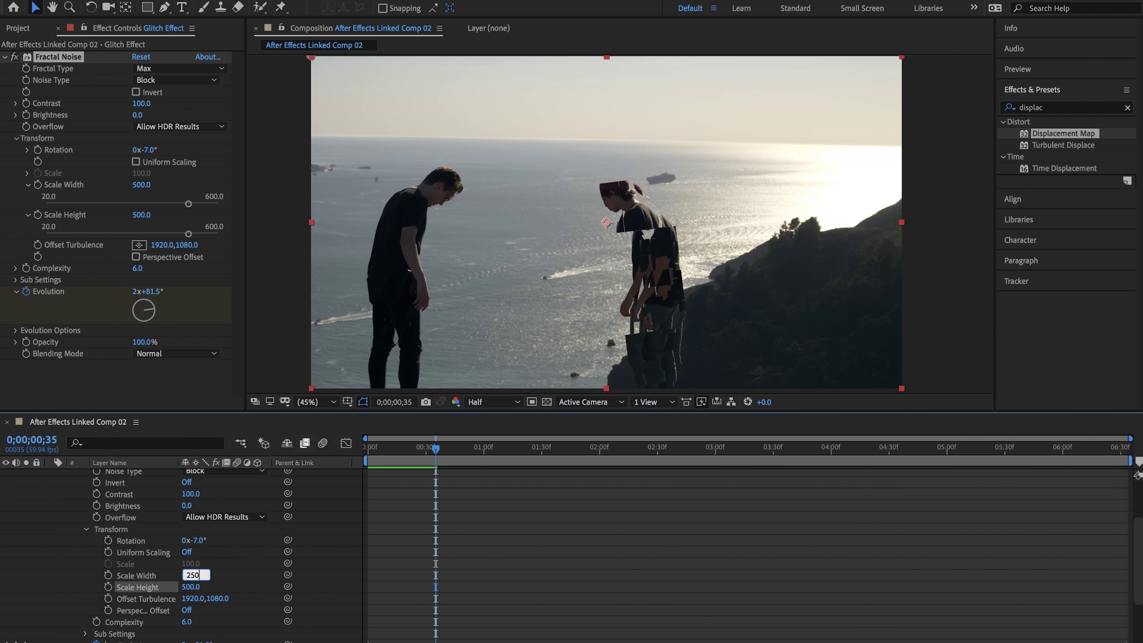
key(Return)
key(Return)
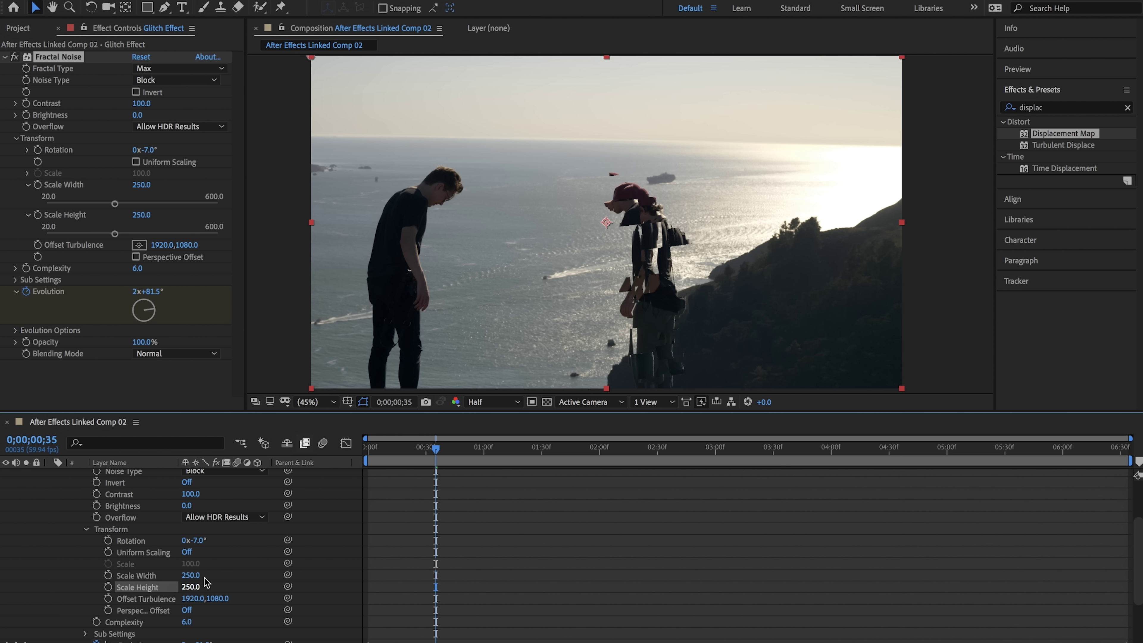
drag(422, 450, 320, 425)
key(space)
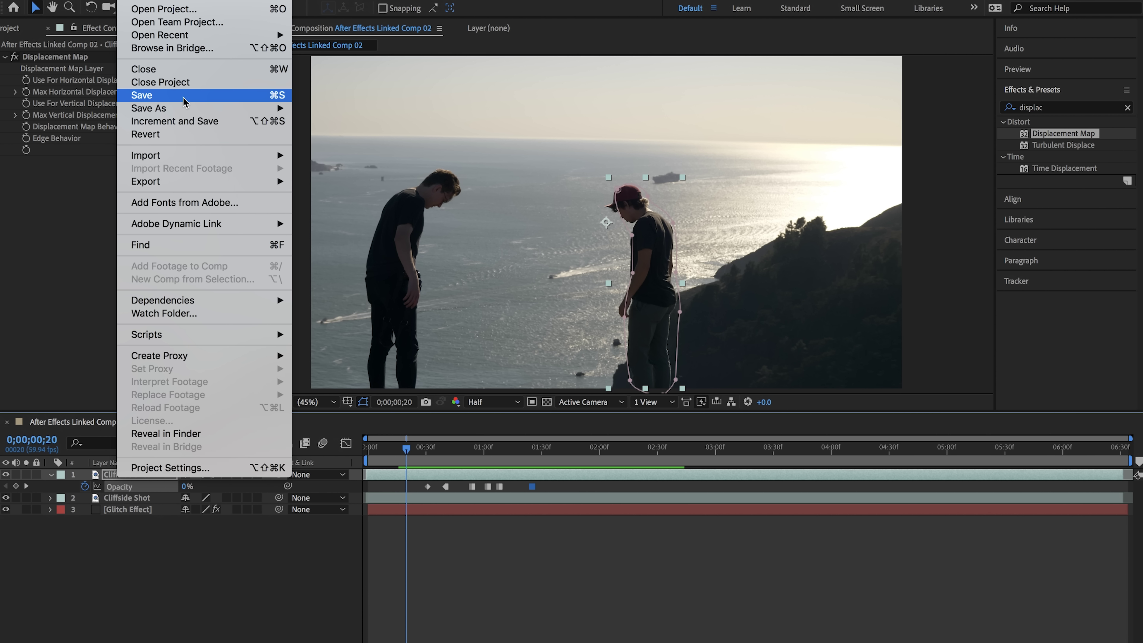
Step: Save the After Effects project with File > Save
click(184, 96)
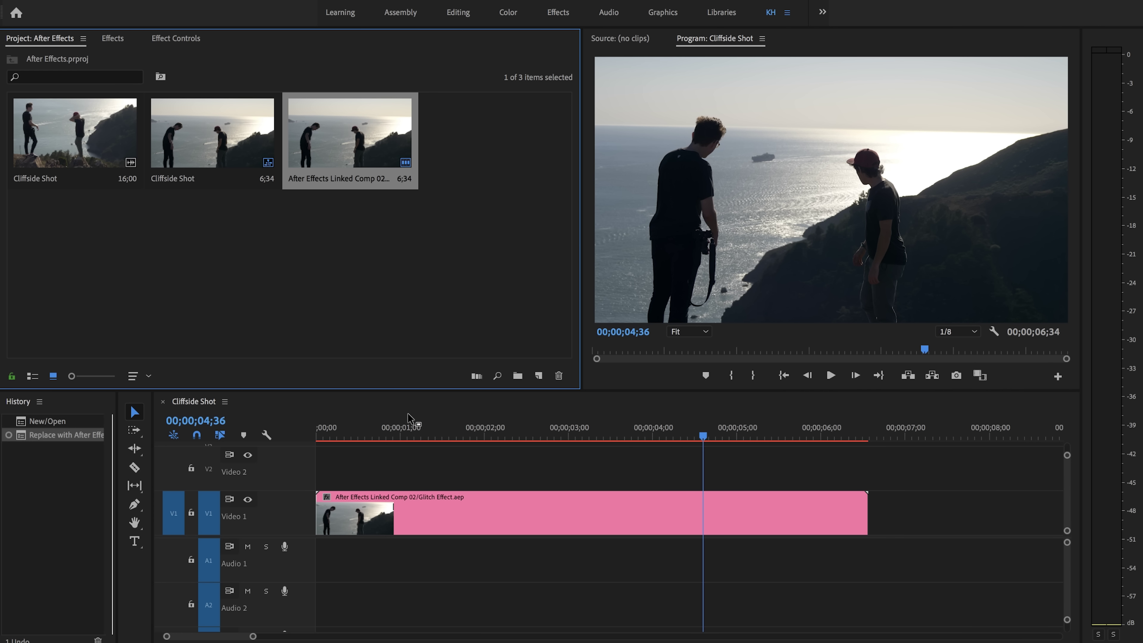
drag(426, 431, 457, 428)
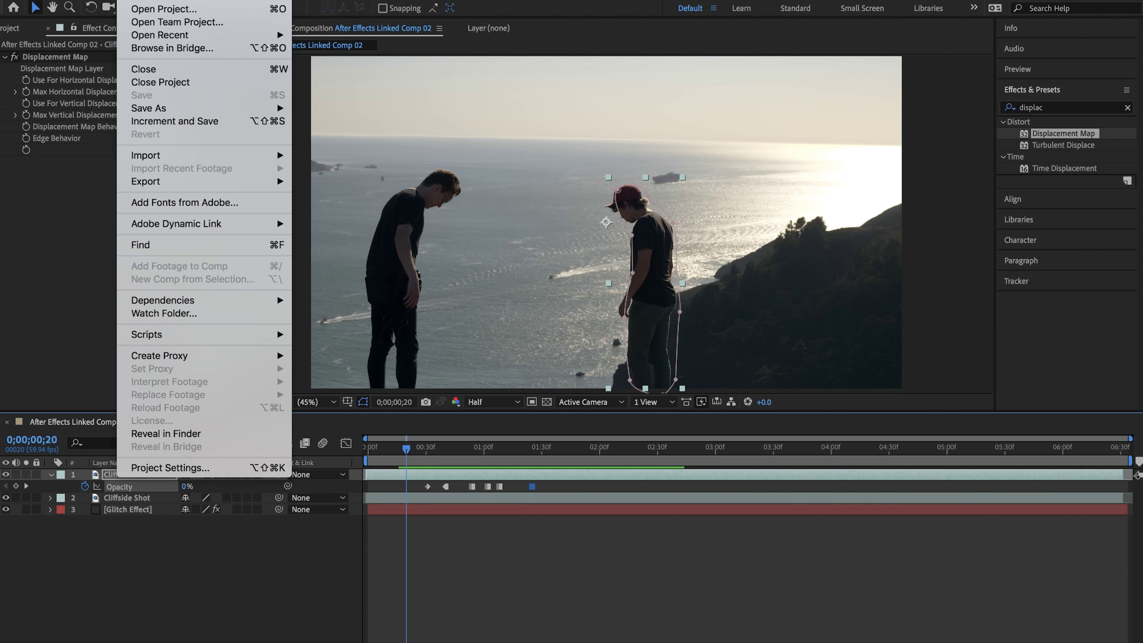
Step: Add the linked glitch comp to the Adobe Media Encoder queue from File > Export
mouse_move(197, 185)
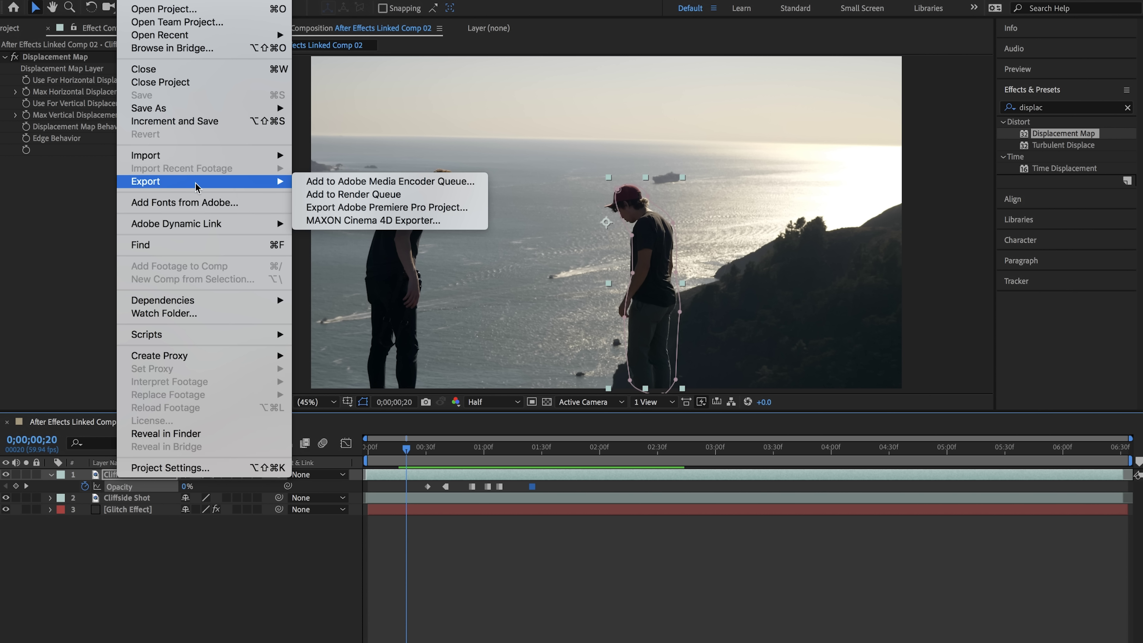
click(335, 181)
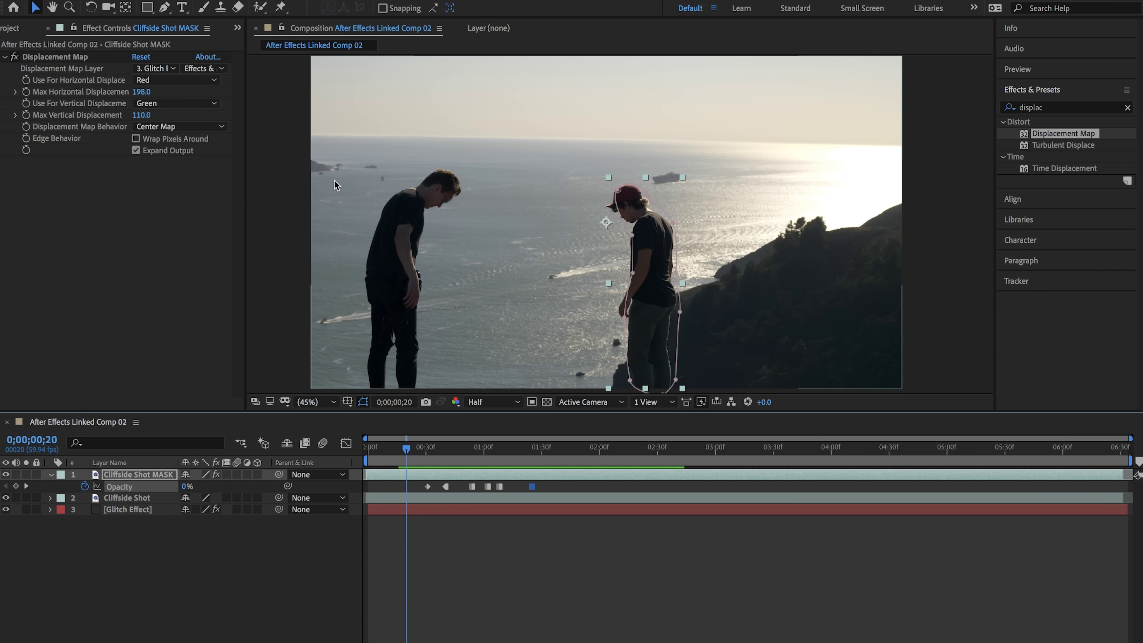